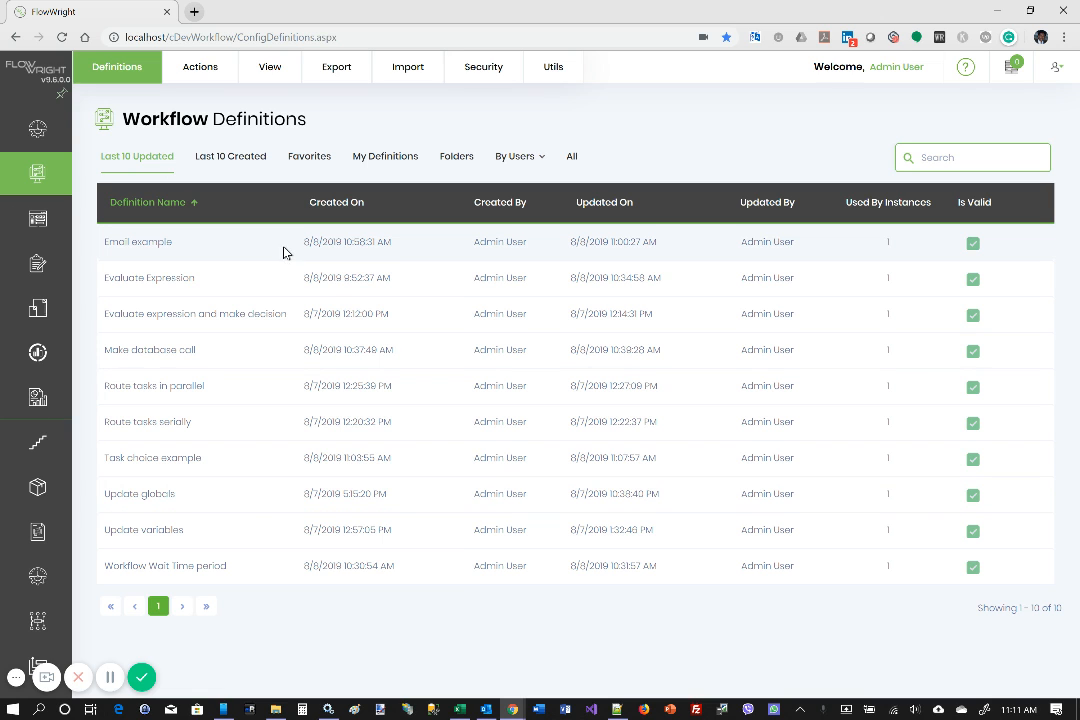
- Create a workflow definition named "WF Snapshot example" and open it in the designer
{"action": "left_click", "coordinate": [214, 82]}
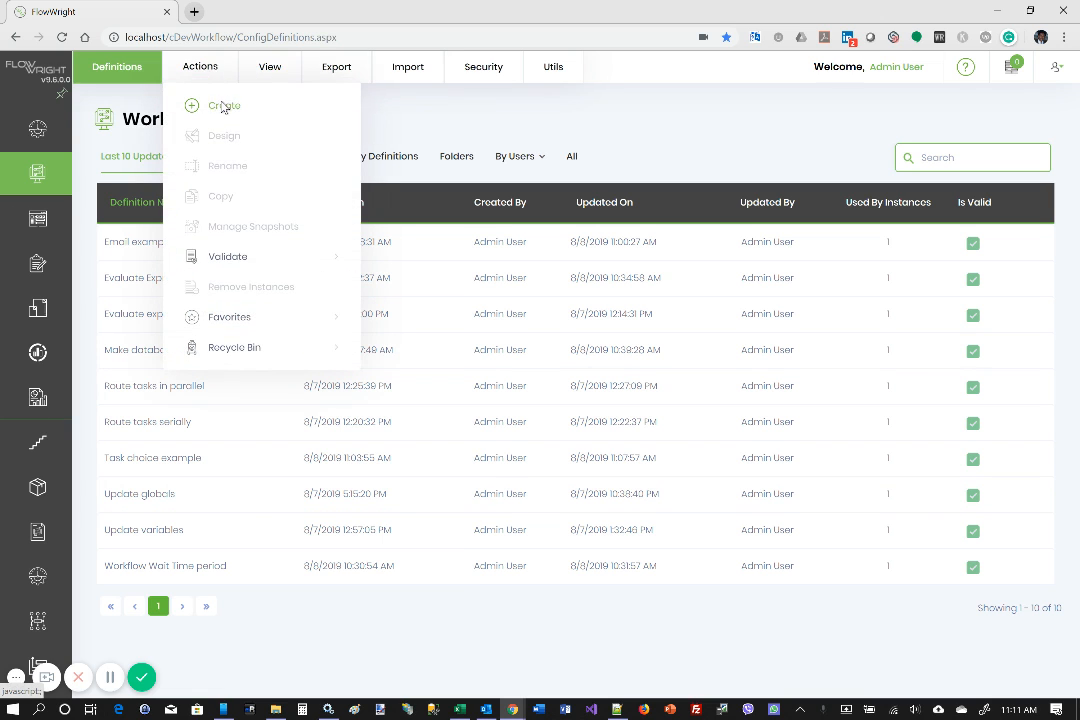
{"action": "left_click", "coordinate": [223, 106]}
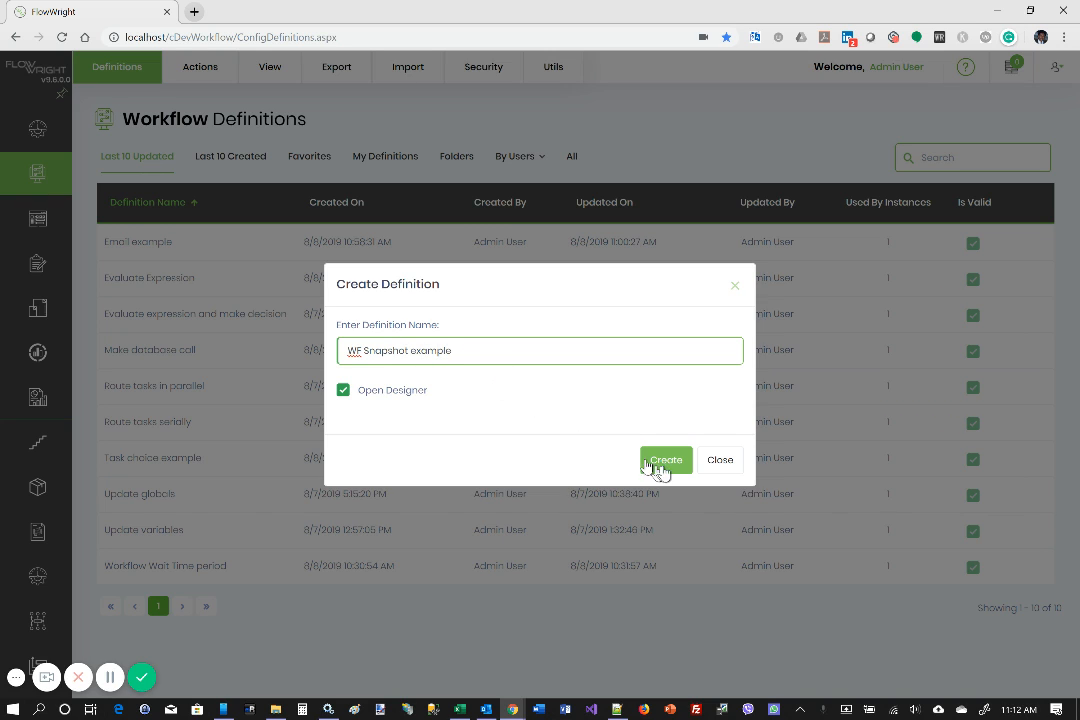
{"action": "left_click", "coordinate": [665, 467]}
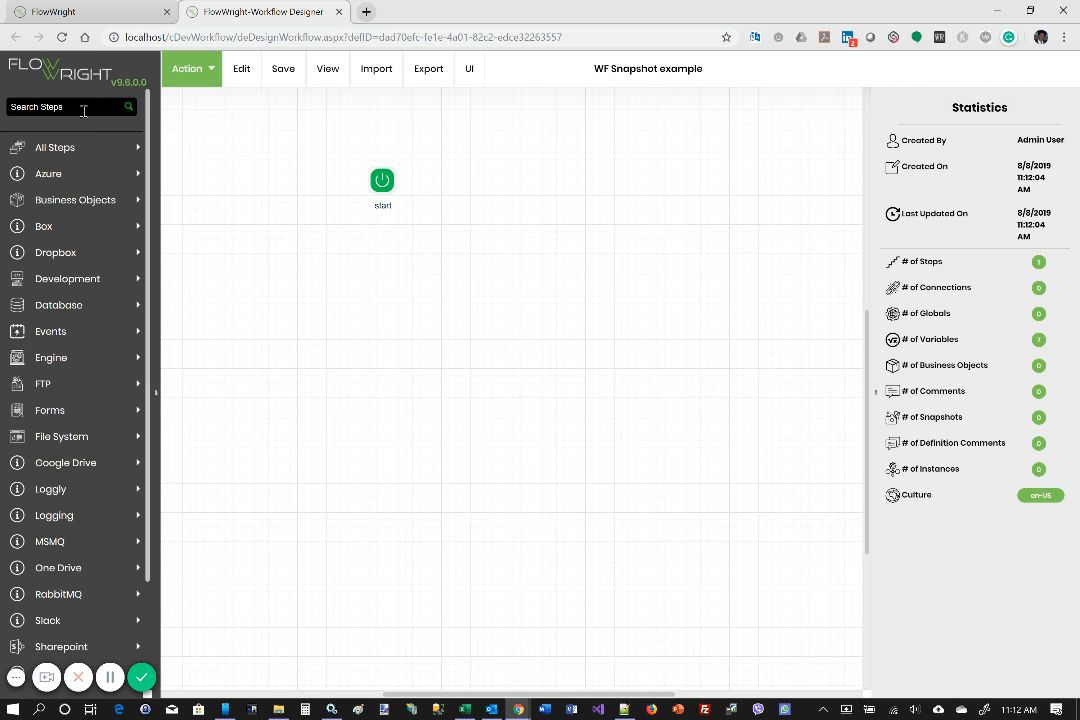
- Add an expression-evaluating decision step below and beside the start step, and connect start to it
{"action": "left_click", "coordinate": [83, 107]}
{"action": "type", "text": "deci"}
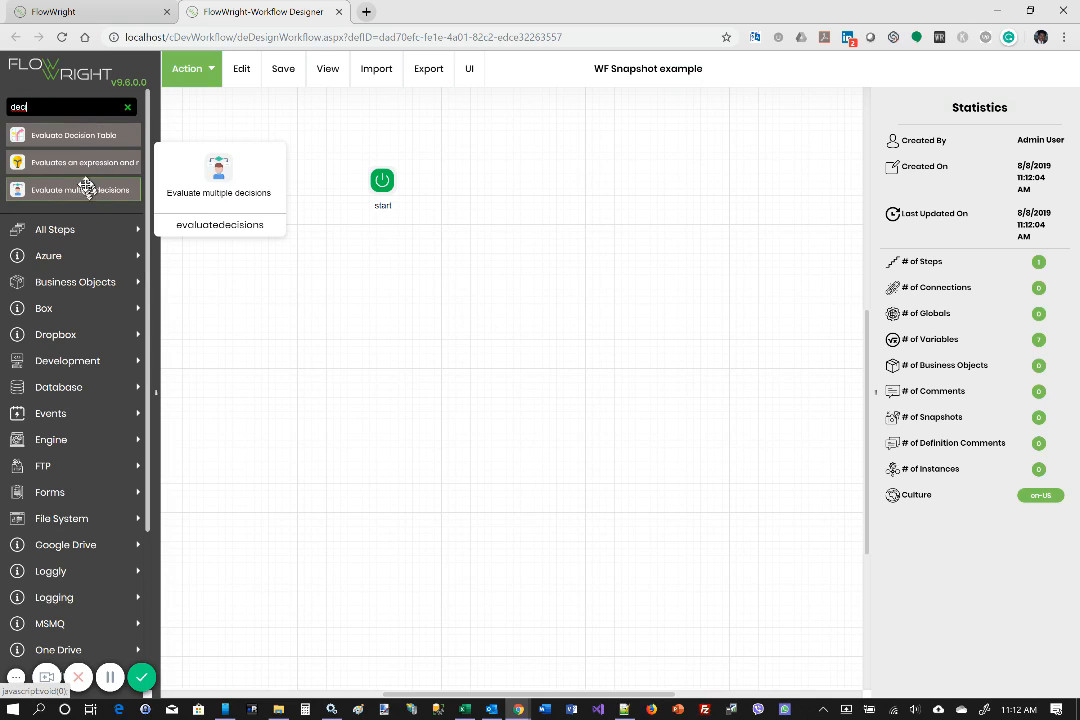
{"action": "left_click_drag", "start_coordinate": [78, 168], "coordinate": [548, 275]}
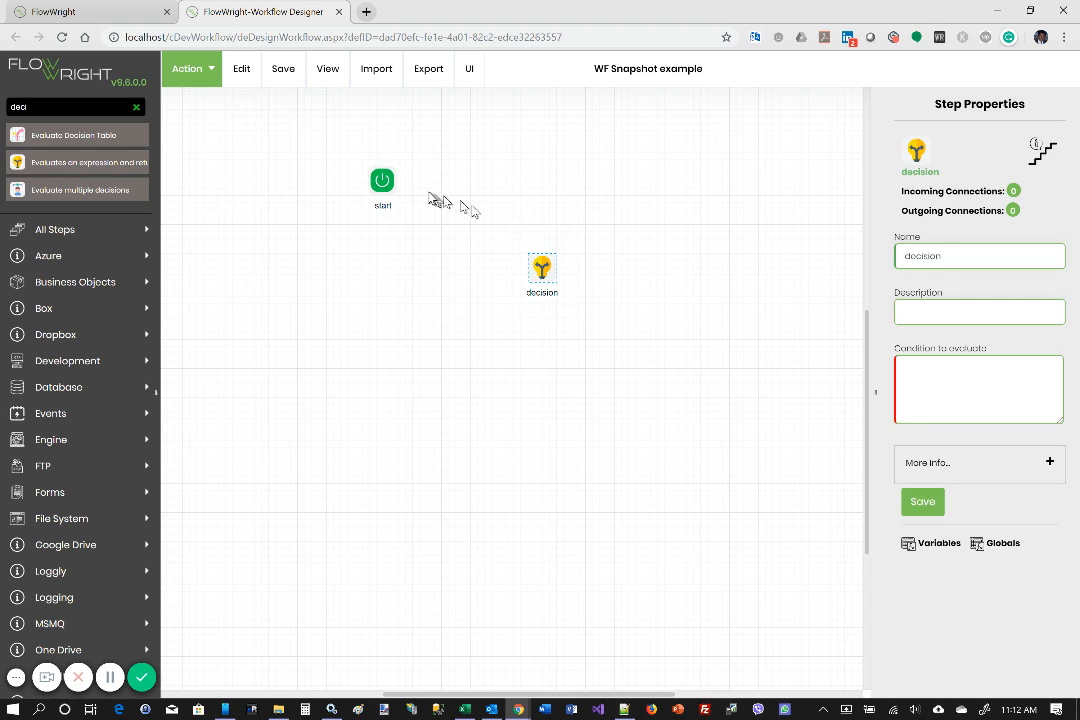
{"action": "left_click_drag", "start_coordinate": [383, 181], "coordinate": [542, 263]}
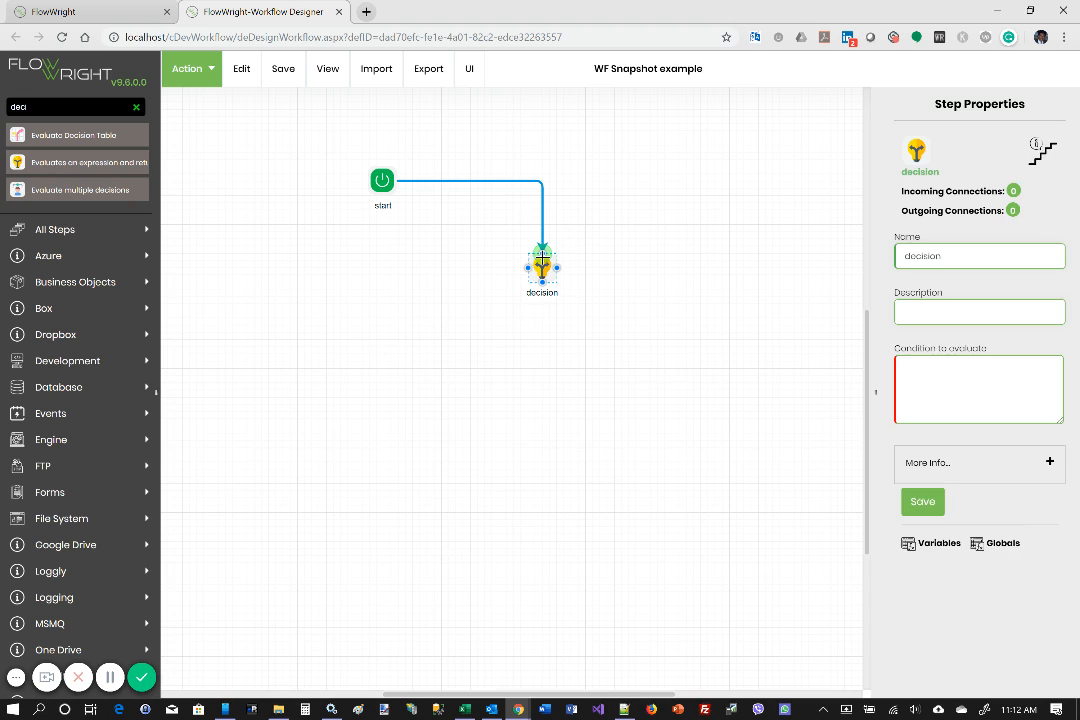
- Set the decision step's condition to 1==1, then save its properties and the workflow definition
{"action": "left_click", "coordinate": [550, 270]}
{"action": "left_click", "coordinate": [921, 375]}
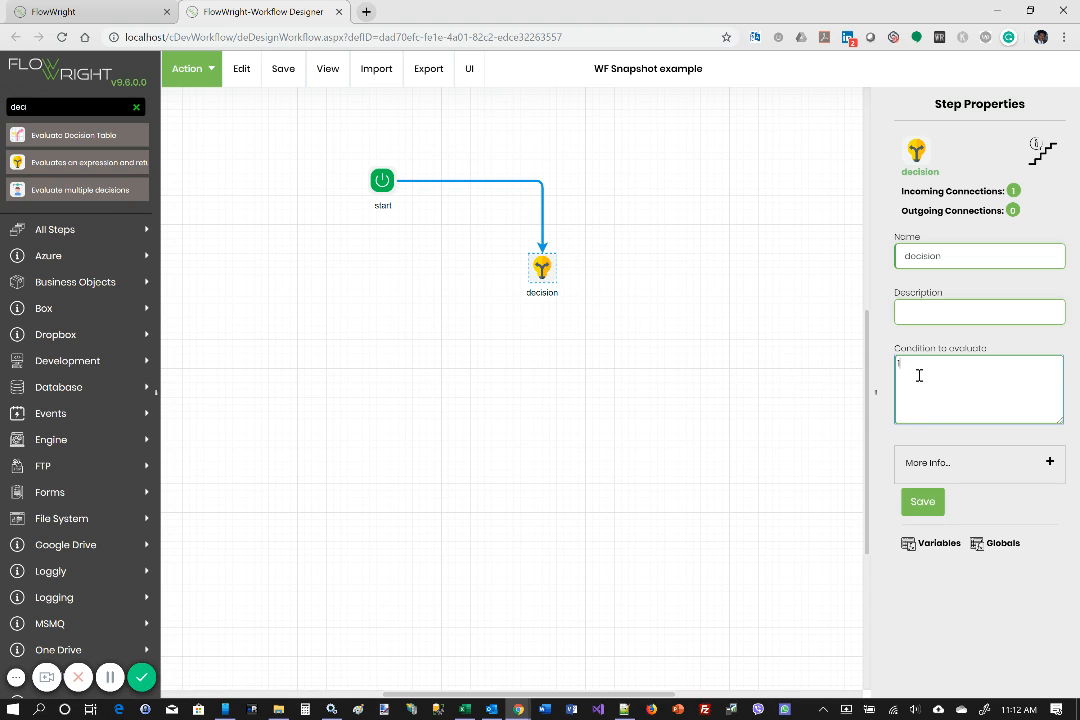
{"action": "left_click", "coordinate": [926, 508]}
{"action": "mouse_move", "coordinate": [281, 82]}
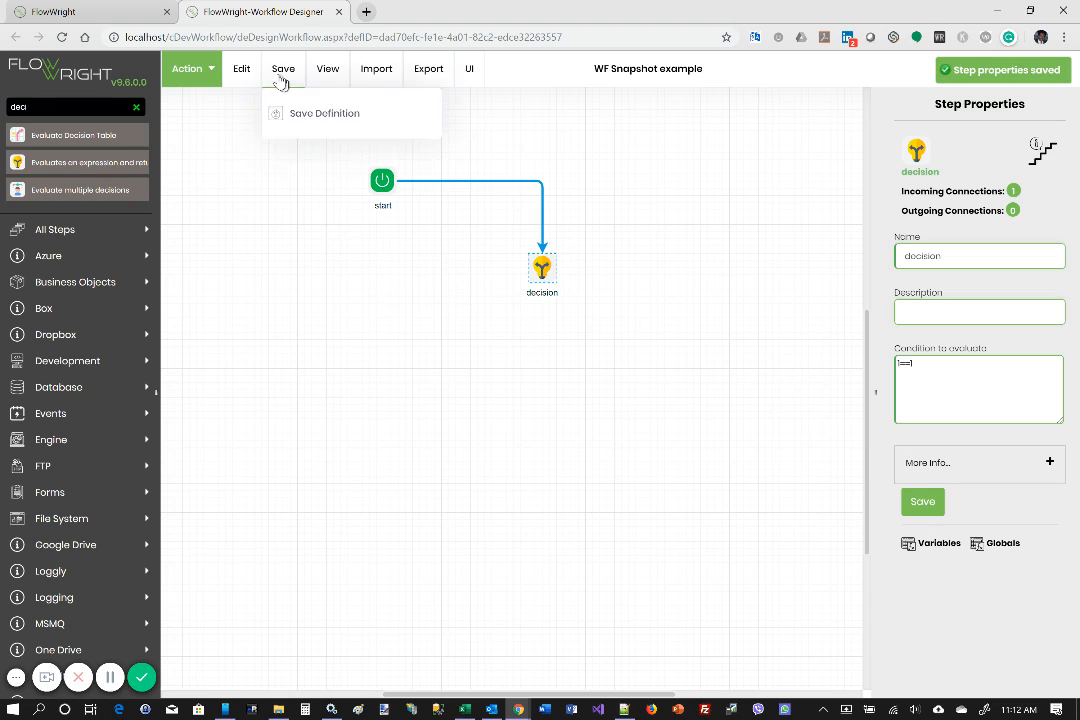
{"action": "left_click", "coordinate": [305, 117]}
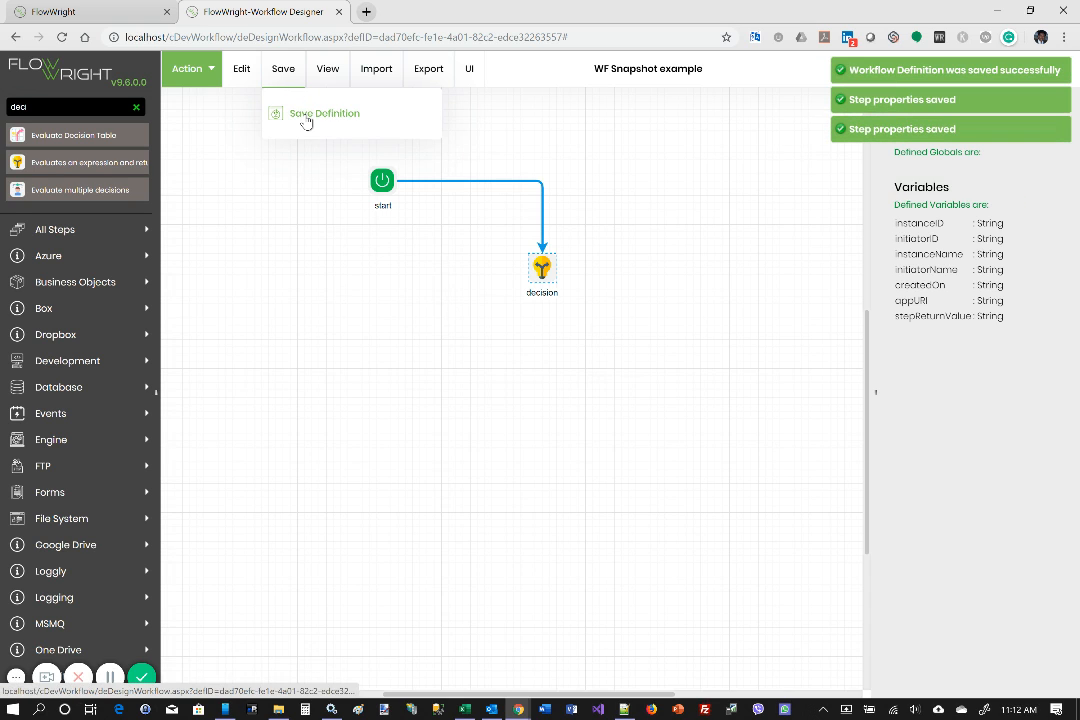
{"action": "left_click", "coordinate": [390, 463]}
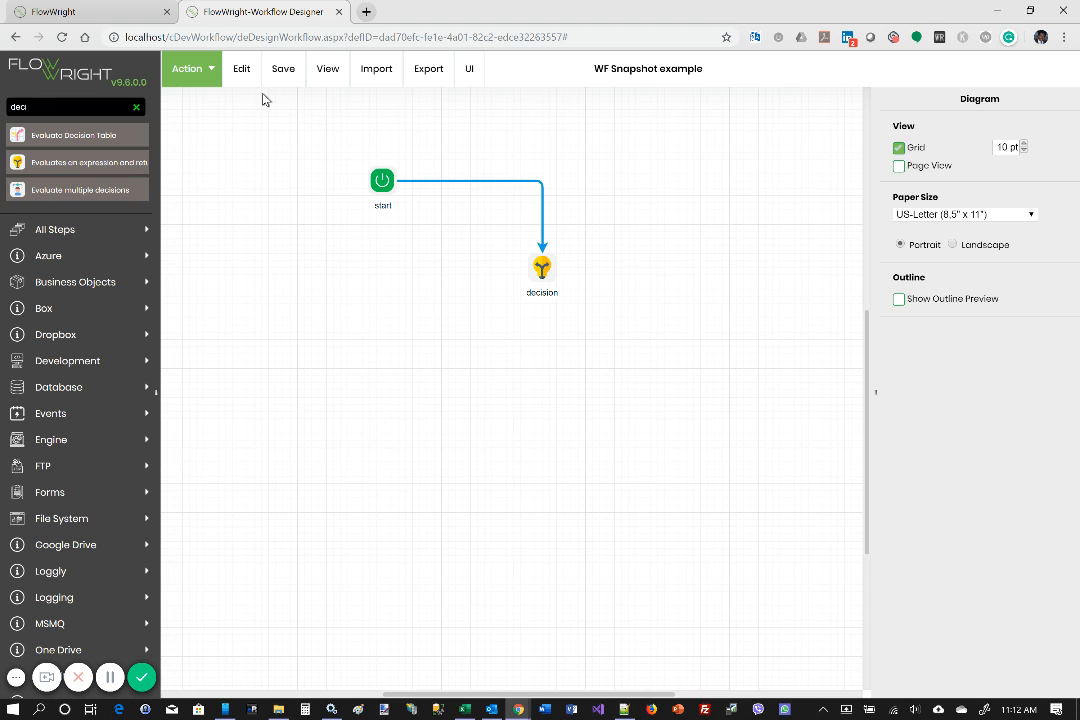
- Create a snapshot of the workflow named "main" and check it in the list of snapshots
{"action": "left_click", "coordinate": [200, 69]}
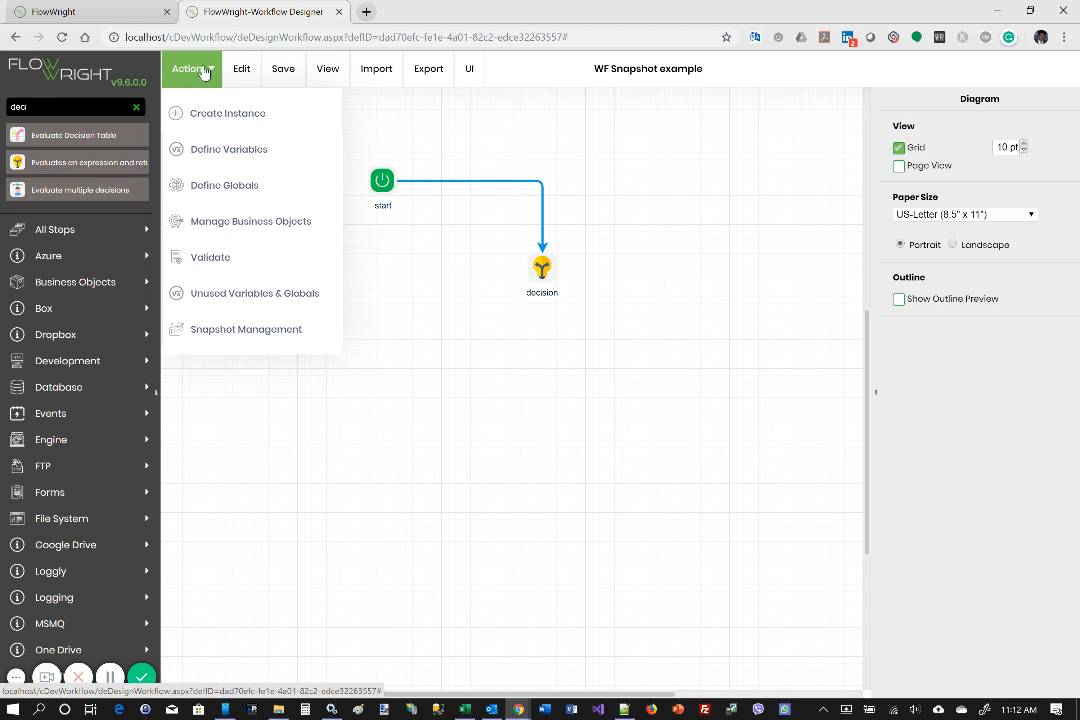
{"action": "left_click", "coordinate": [258, 331]}
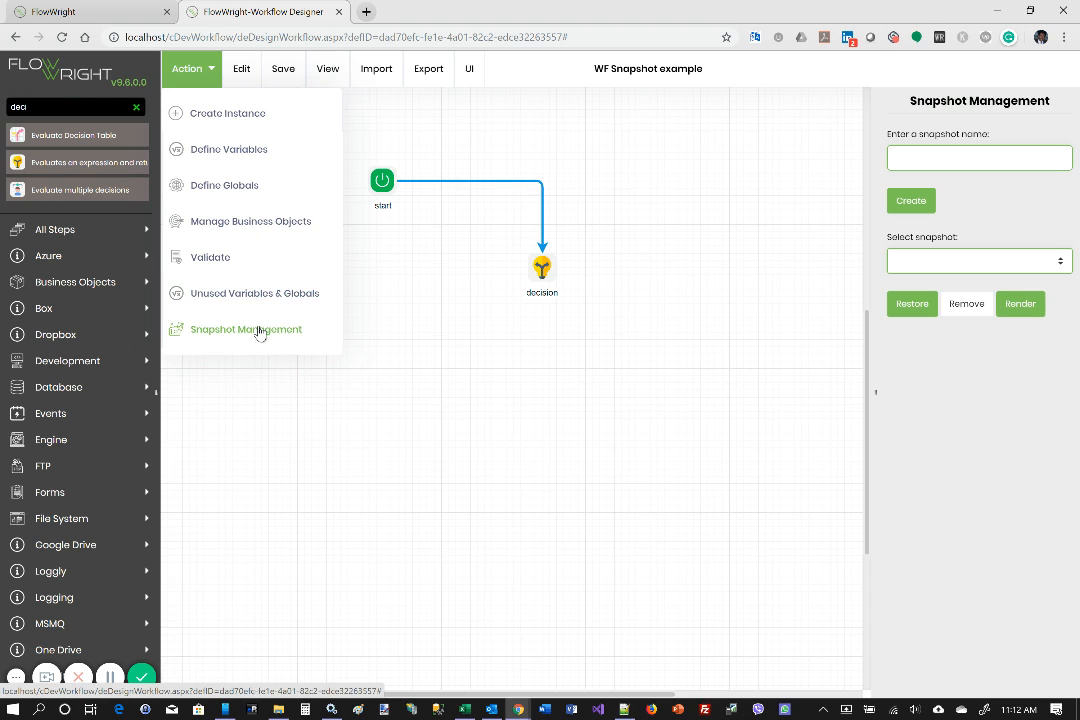
{"action": "left_click", "coordinate": [916, 158]}
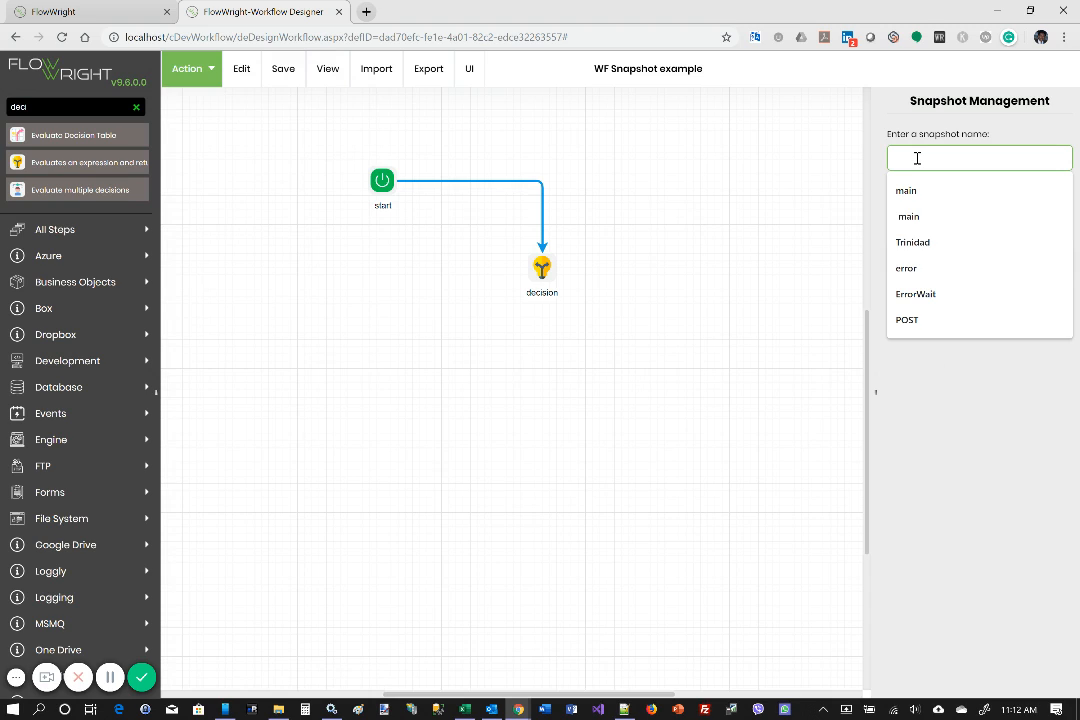
{"action": "type", "text": "main"}
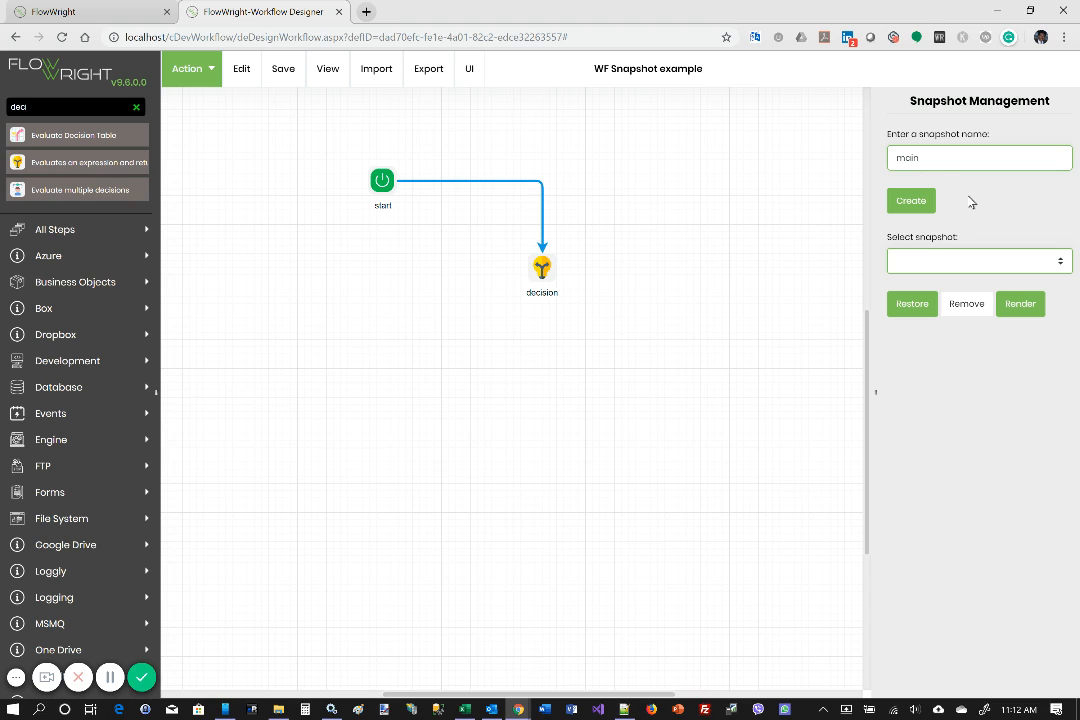
{"action": "left_click", "coordinate": [926, 205]}
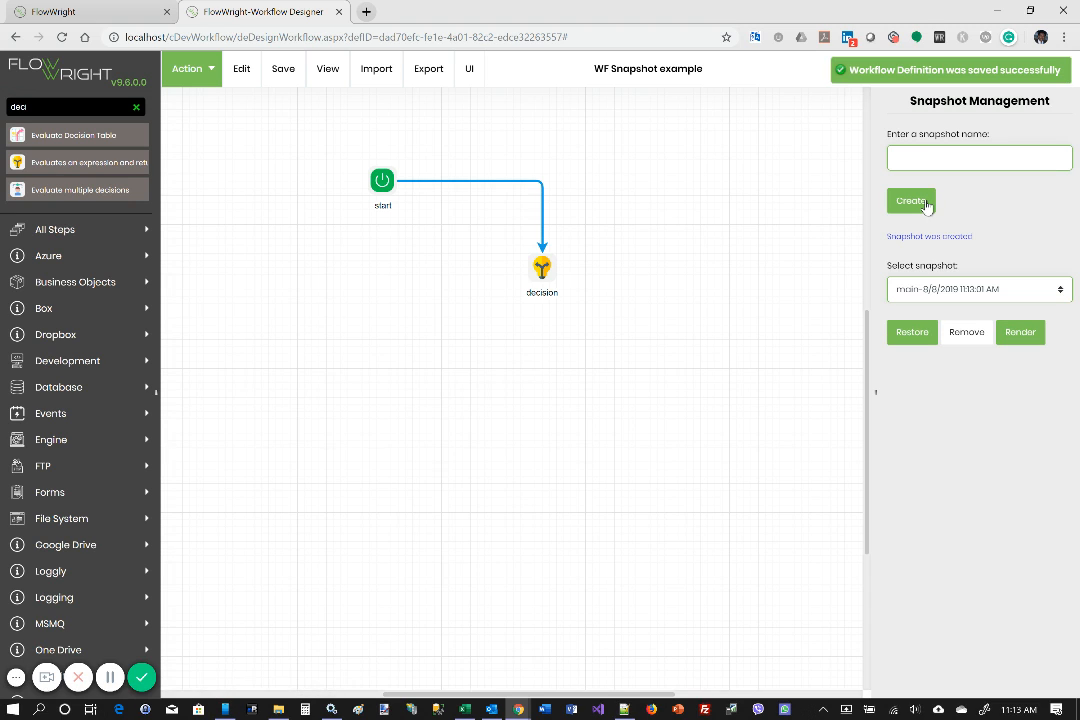
{"action": "left_click", "coordinate": [1050, 292]}
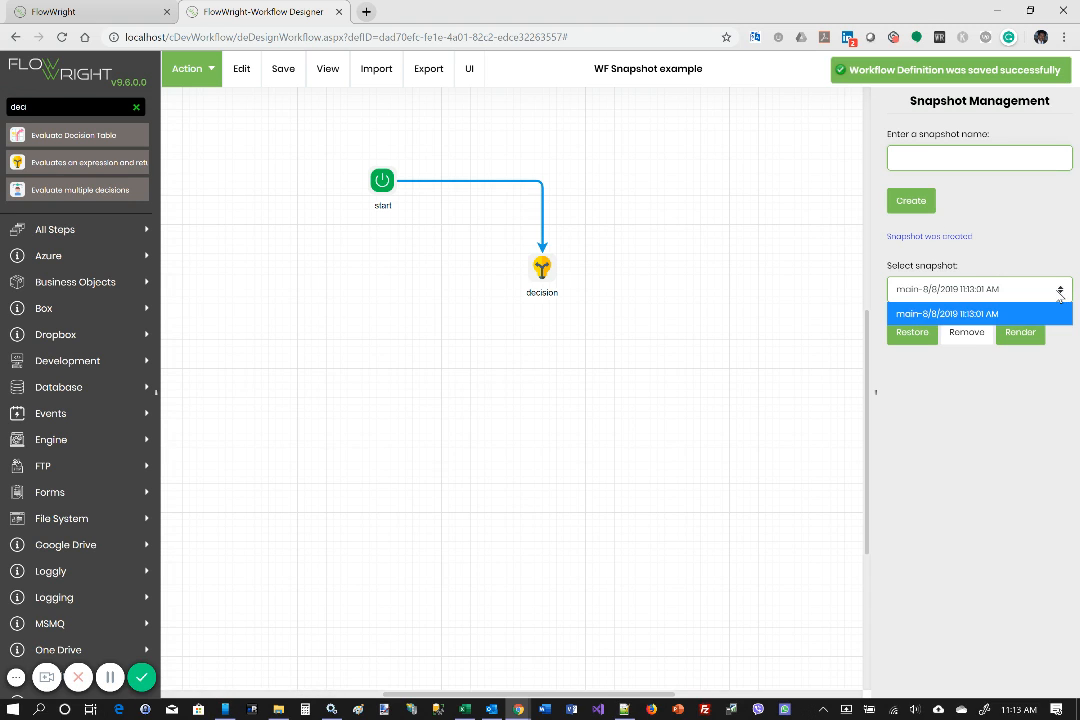
{"action": "left_click", "coordinate": [1040, 309]}
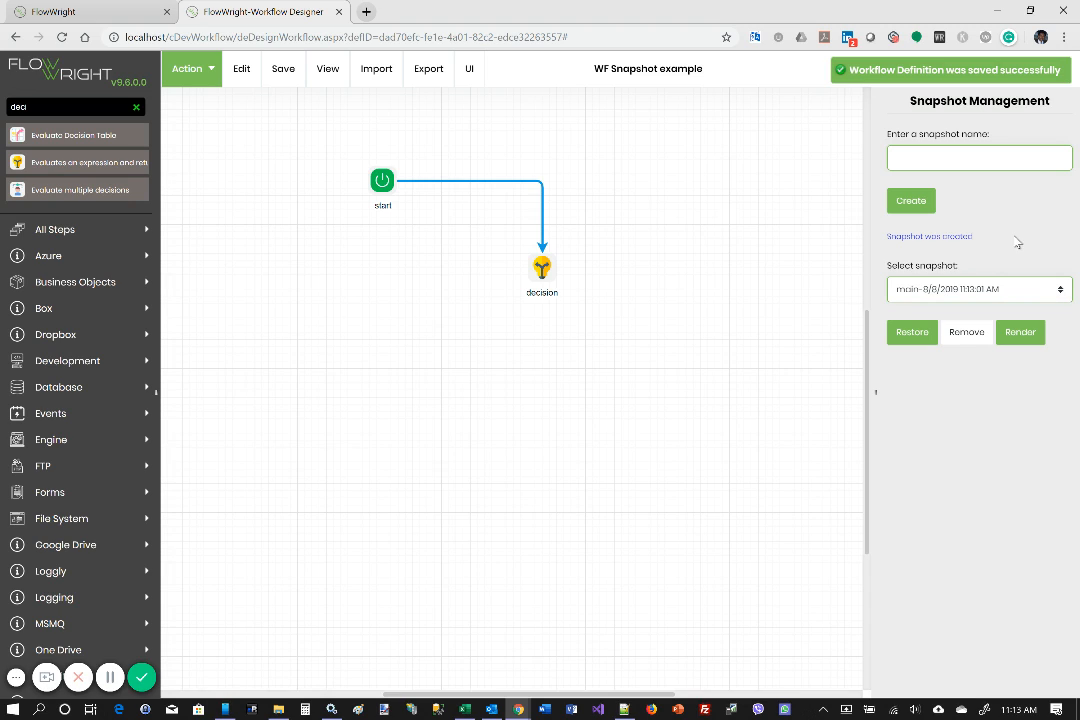
- Add a "Route tasks to users" step below and left of the decision step, and connect the decision to it
{"action": "left_click", "coordinate": [128, 107]}
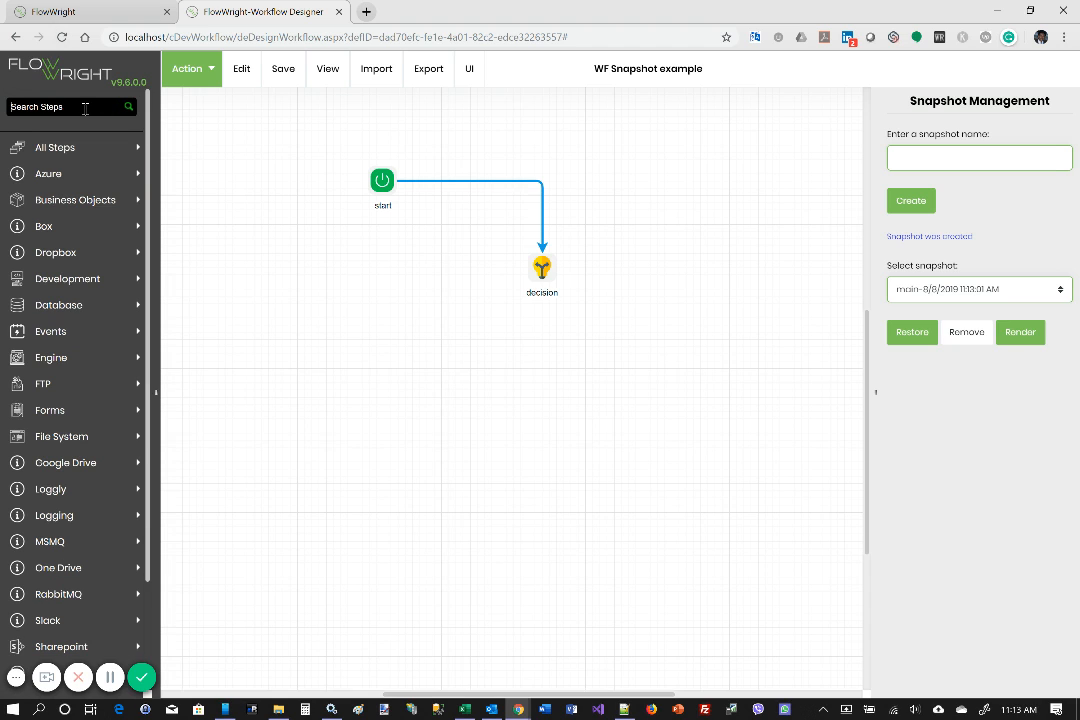
{"action": "type", "text": "t"}
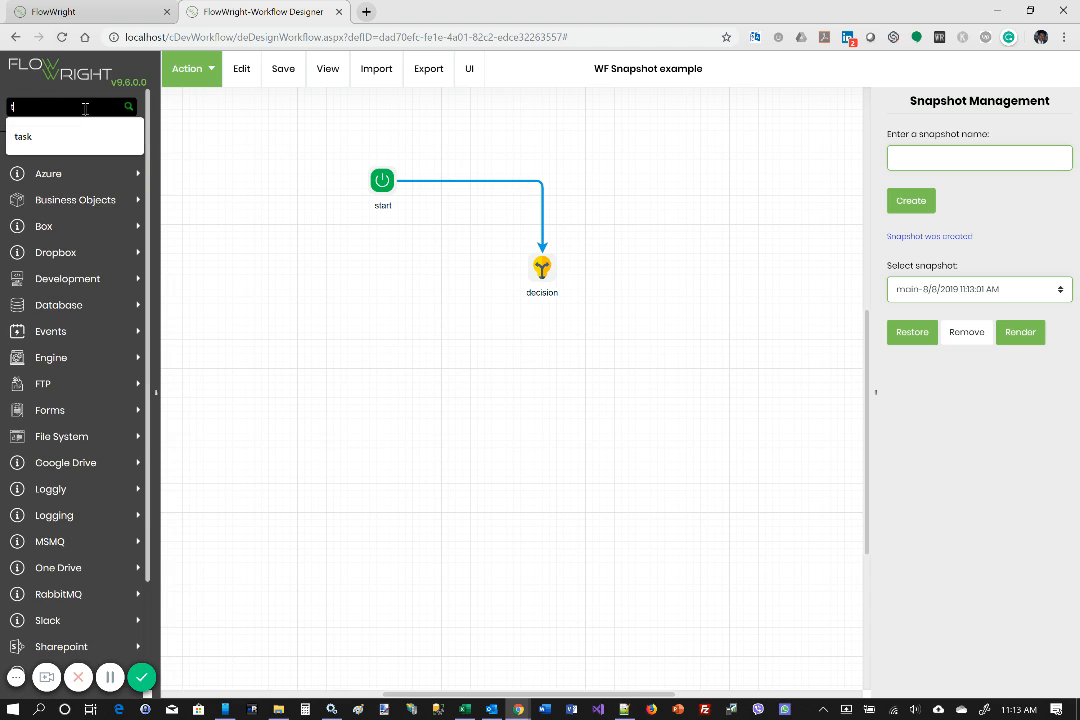
{"action": "type", "text": "ask"}
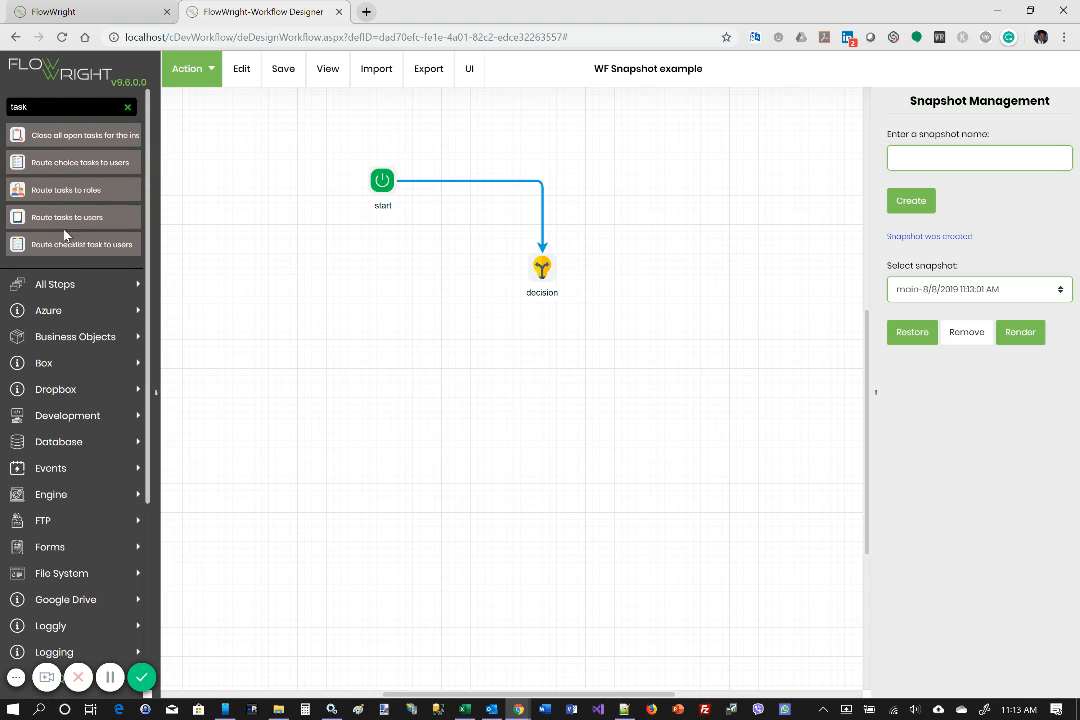
{"action": "left_click_drag", "start_coordinate": [60, 216], "coordinate": [394, 326]}
{"action": "left_click_drag", "start_coordinate": [516, 270], "coordinate": [397, 320]}
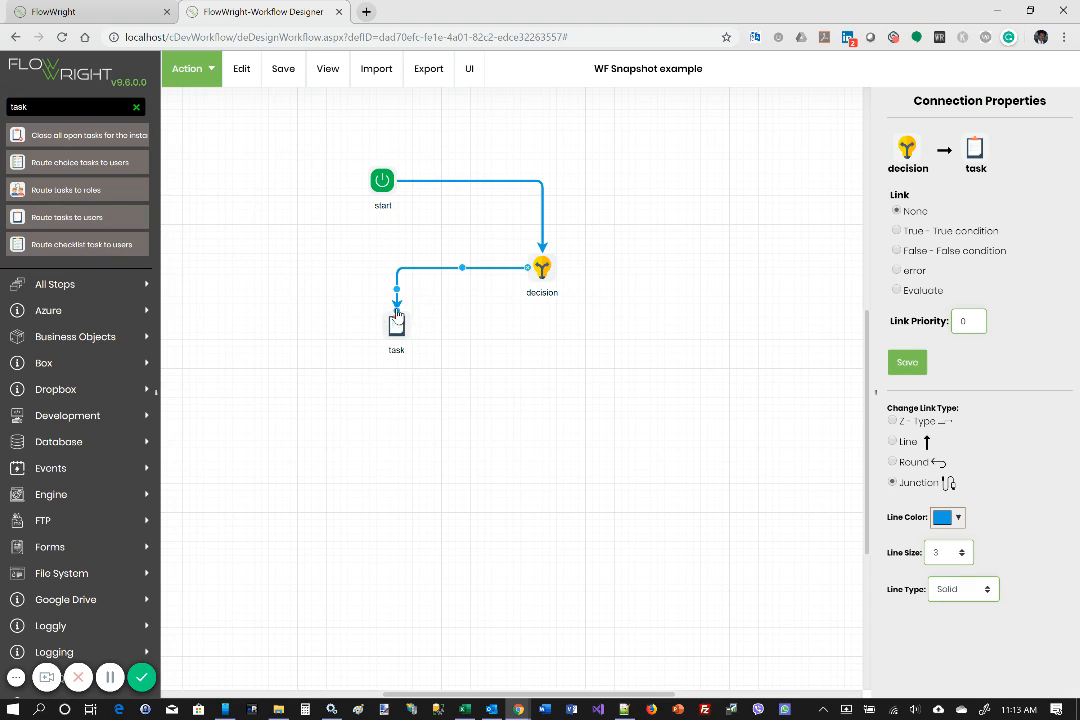
- Duplicate the task step, place the copy below and right of the decision step, and connect the decision to it
{"action": "right_click", "coordinate": [396, 326]}
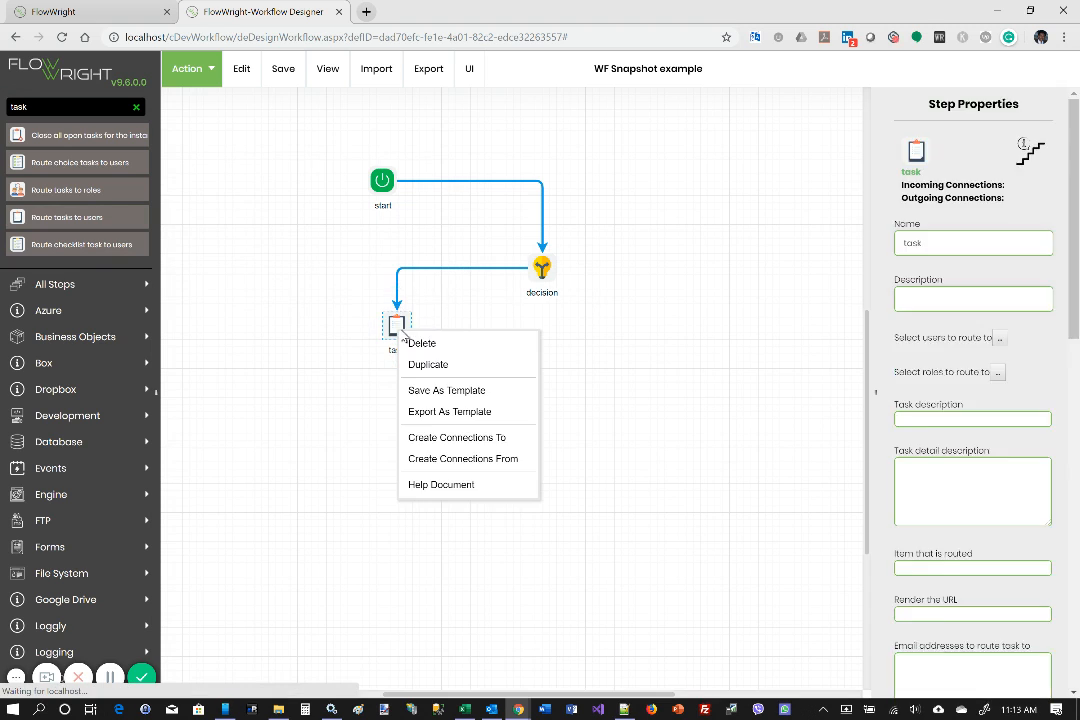
{"action": "left_click", "coordinate": [446, 362]}
{"action": "left_click_drag", "start_coordinate": [441, 357], "coordinate": [652, 356]}
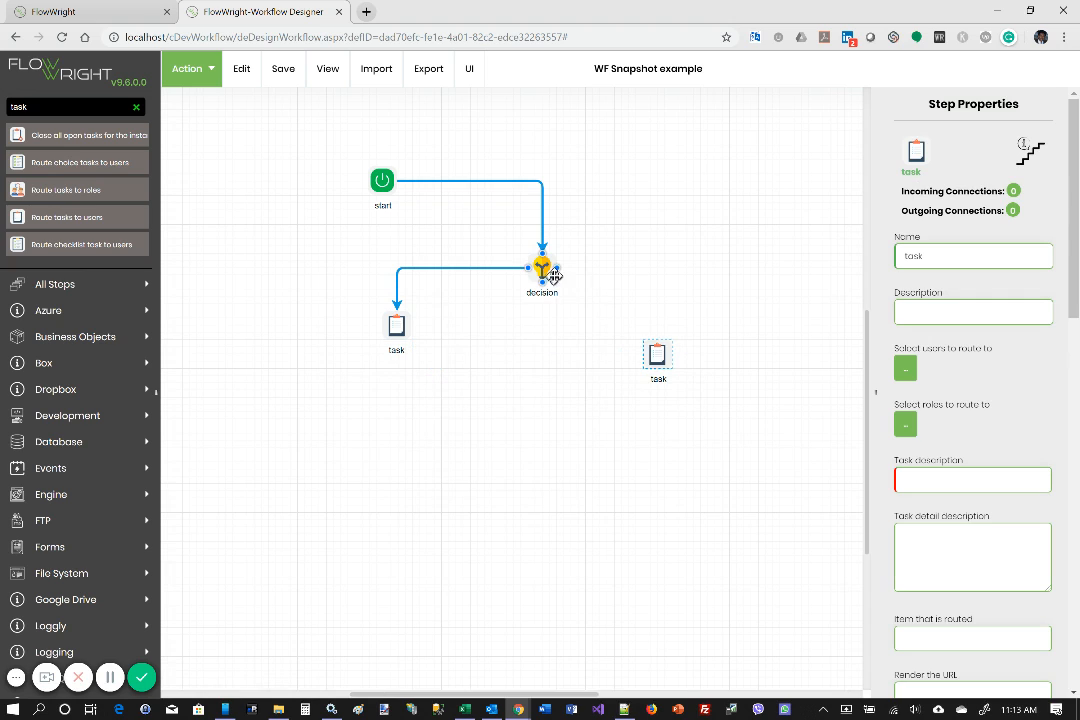
{"action": "mouse_move", "coordinate": [556, 267]}
{"action": "left_mouse_down"}
{"action": "mouse_move", "coordinate": [656, 330]}
{"action": "mouse_move", "coordinate": [662, 346]}
{"action": "left_mouse_up"}
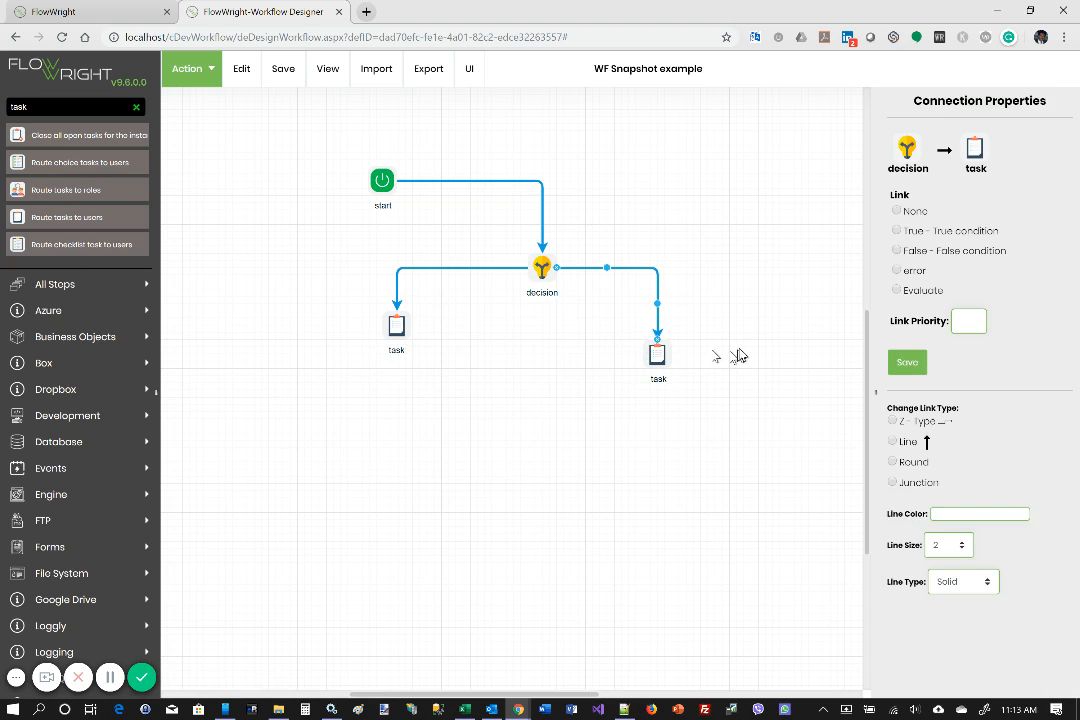
{"action": "left_click", "coordinate": [535, 398]}
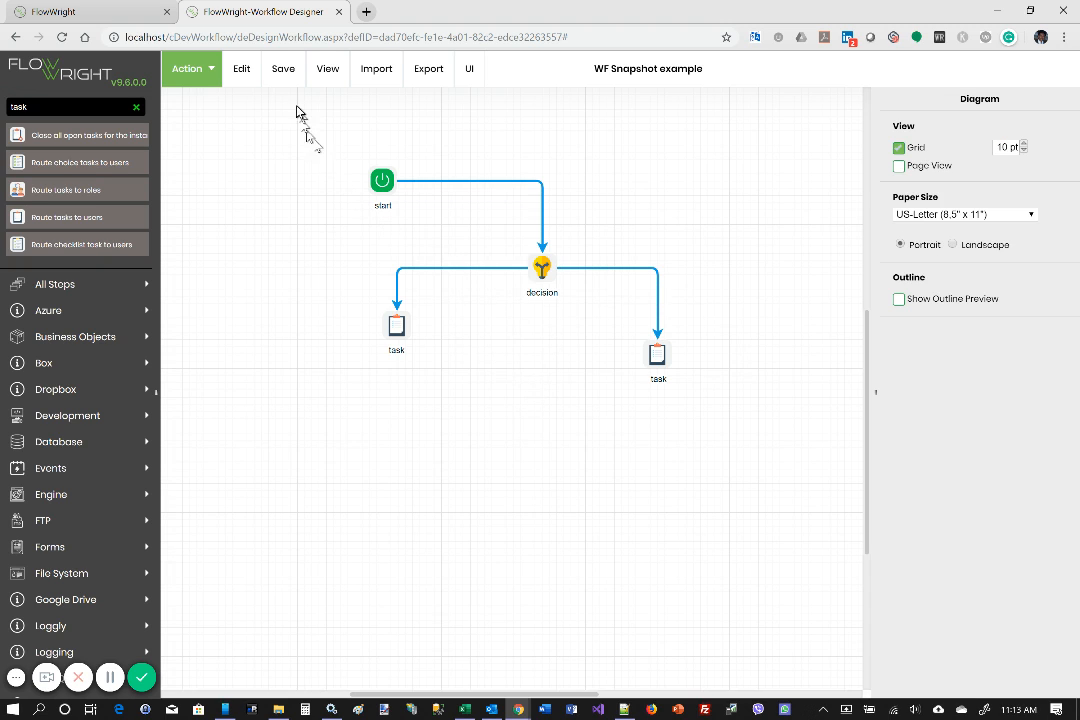
- Save the workflow definition and move the first task step down level with its duplicate
{"action": "left_click", "coordinate": [284, 72]}
{"action": "left_click", "coordinate": [303, 115]}
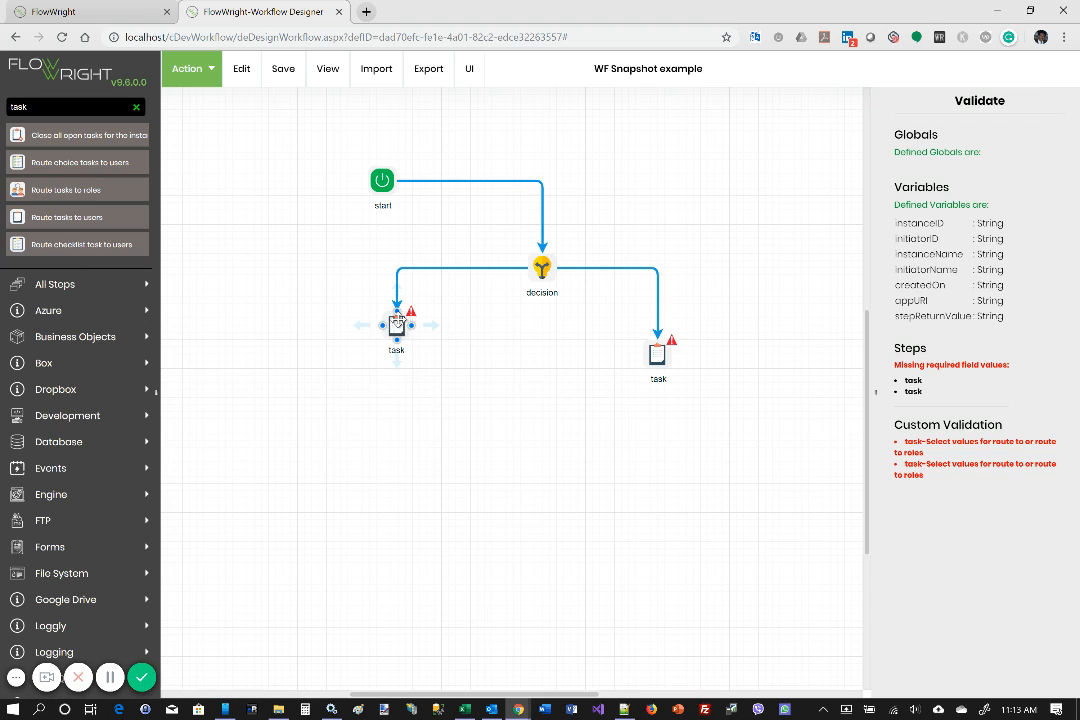
{"action": "left_click_drag", "start_coordinate": [396, 325], "coordinate": [397, 362]}
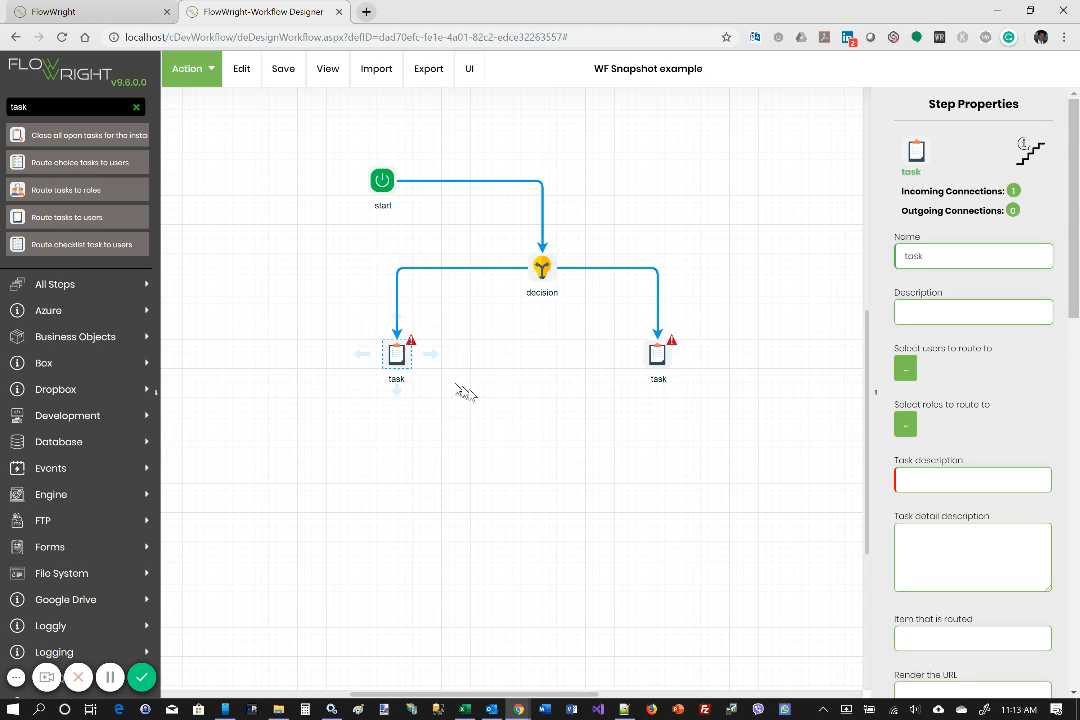
{"action": "left_click", "coordinate": [526, 414]}
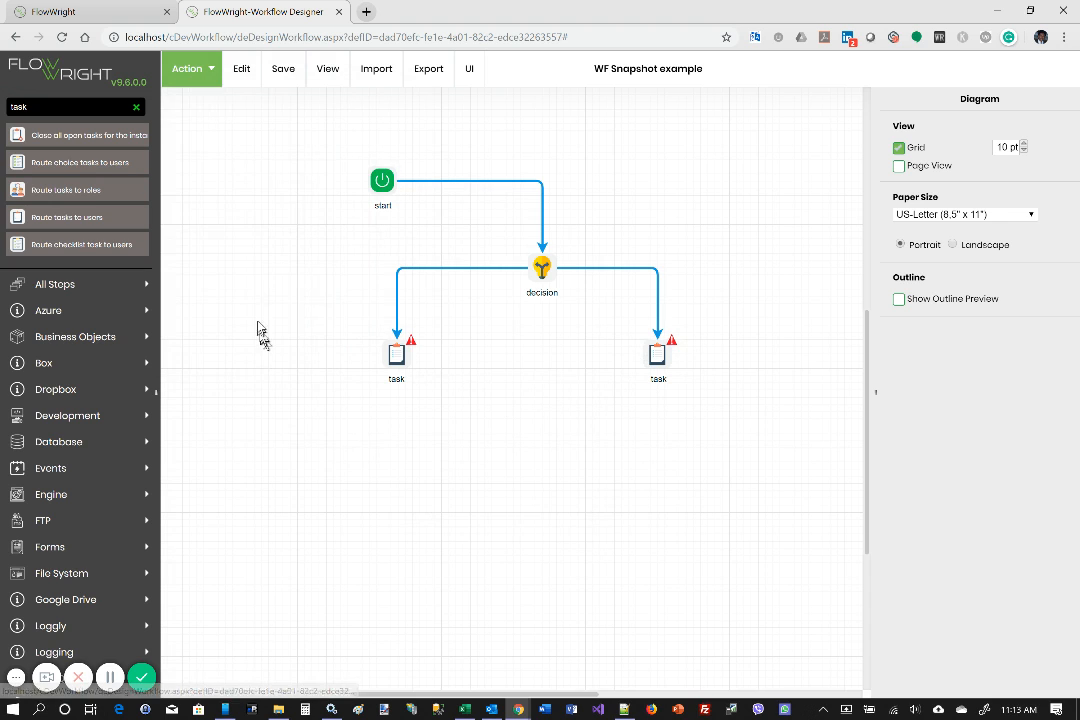
- Create a second snapshot named "with Tasks" and save the workflow definition
{"action": "mouse_move", "coordinate": [200, 68]}
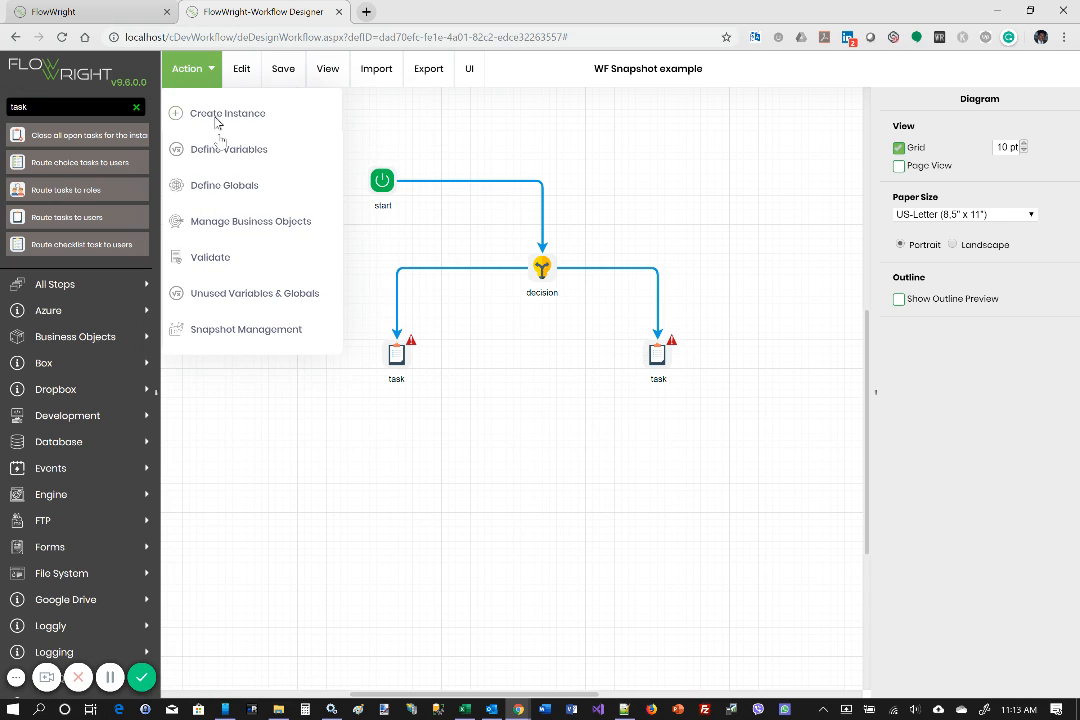
{"action": "left_click", "coordinate": [258, 330]}
{"action": "left_click", "coordinate": [966, 157]}
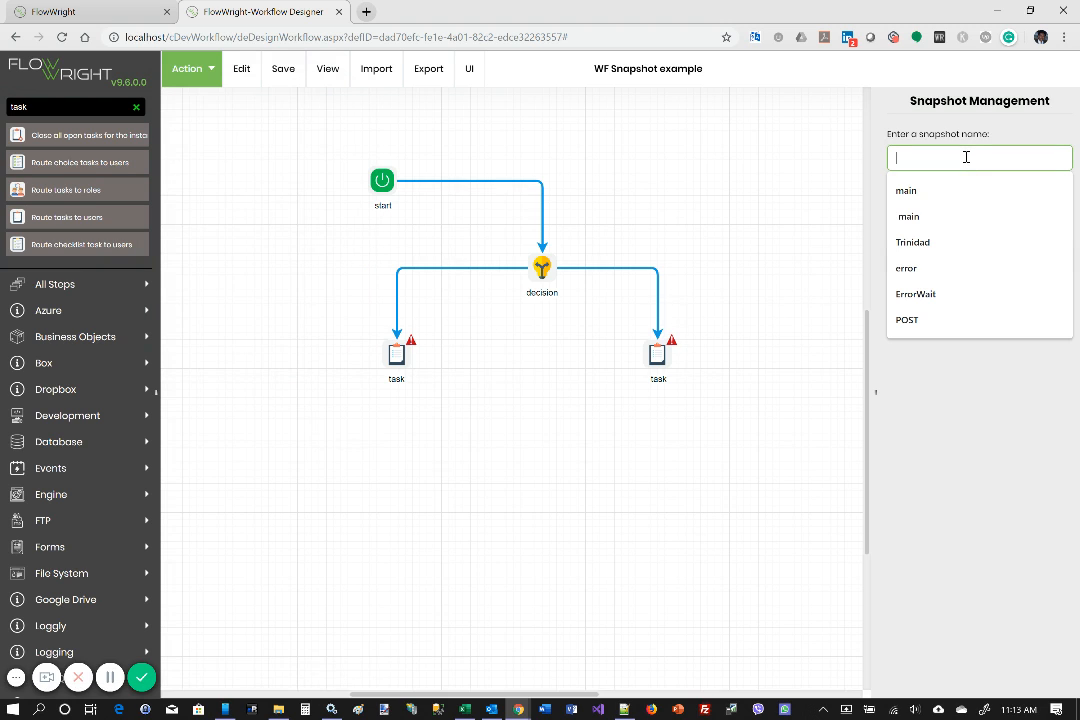
{"action": "type", "text": "with Tasks"}
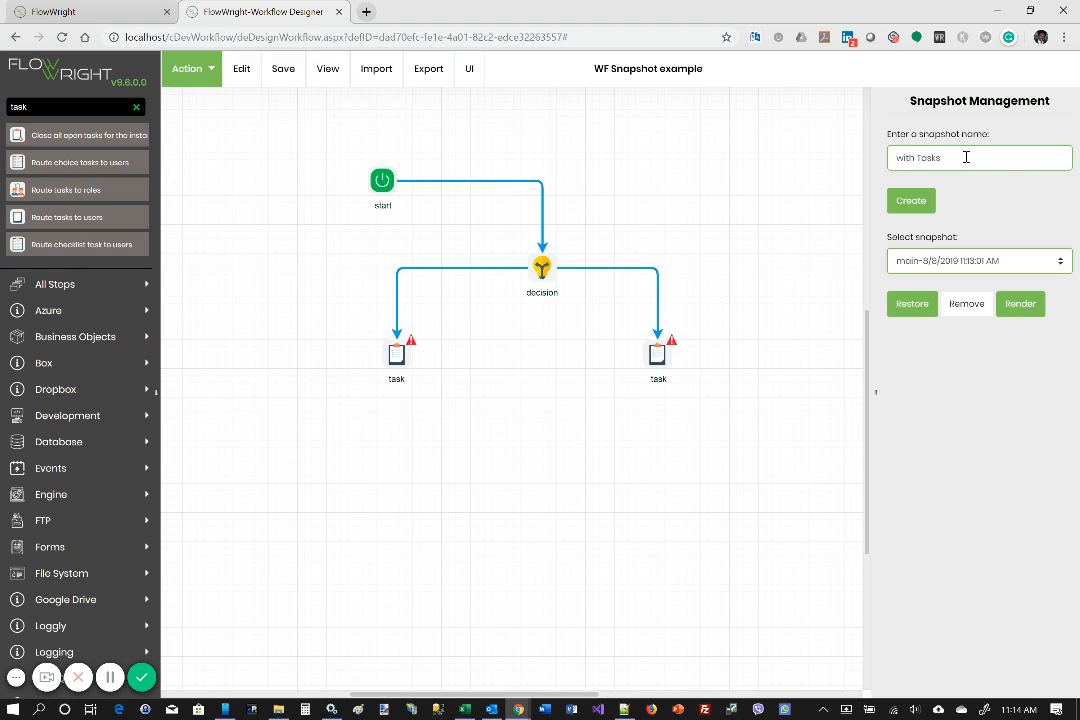
{"action": "left_click", "coordinate": [913, 200]}
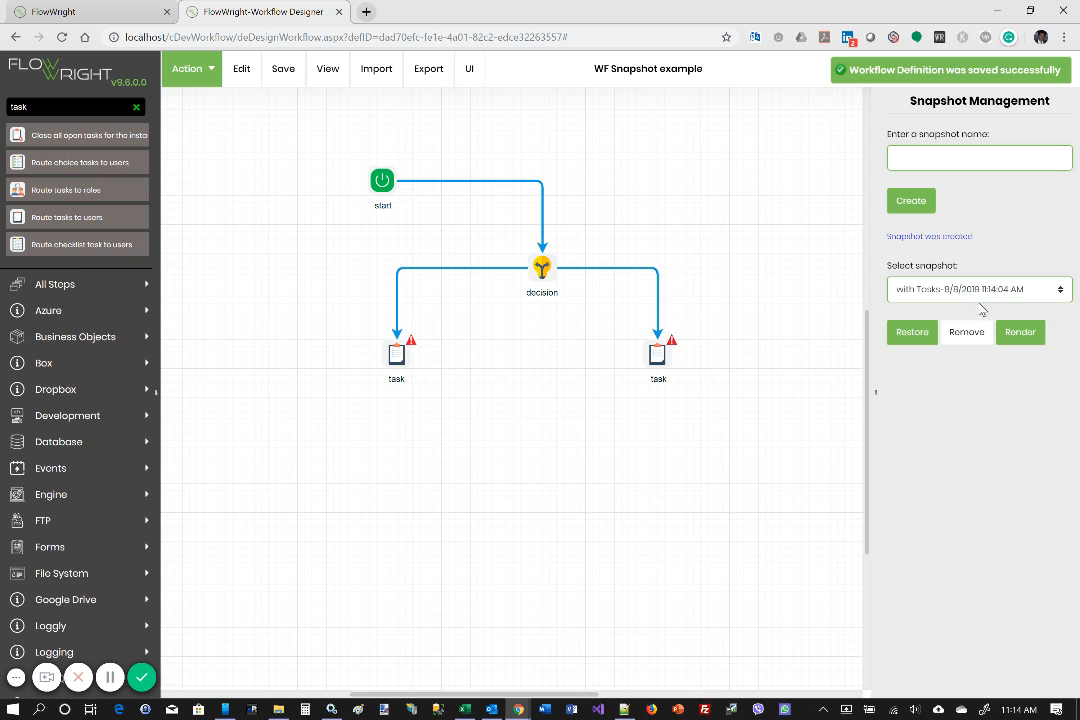
{"action": "left_click", "coordinate": [980, 300]}
{"action": "left_click", "coordinate": [980, 296]}
{"action": "left_click", "coordinate": [283, 70]}
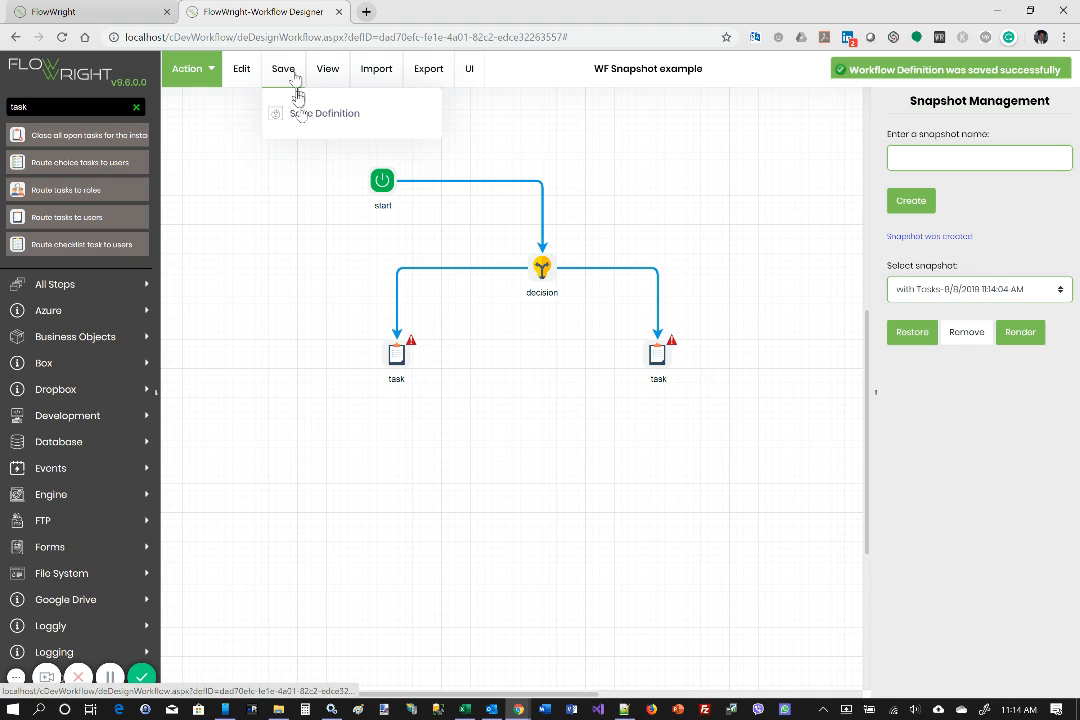
{"action": "left_click", "coordinate": [301, 114]}
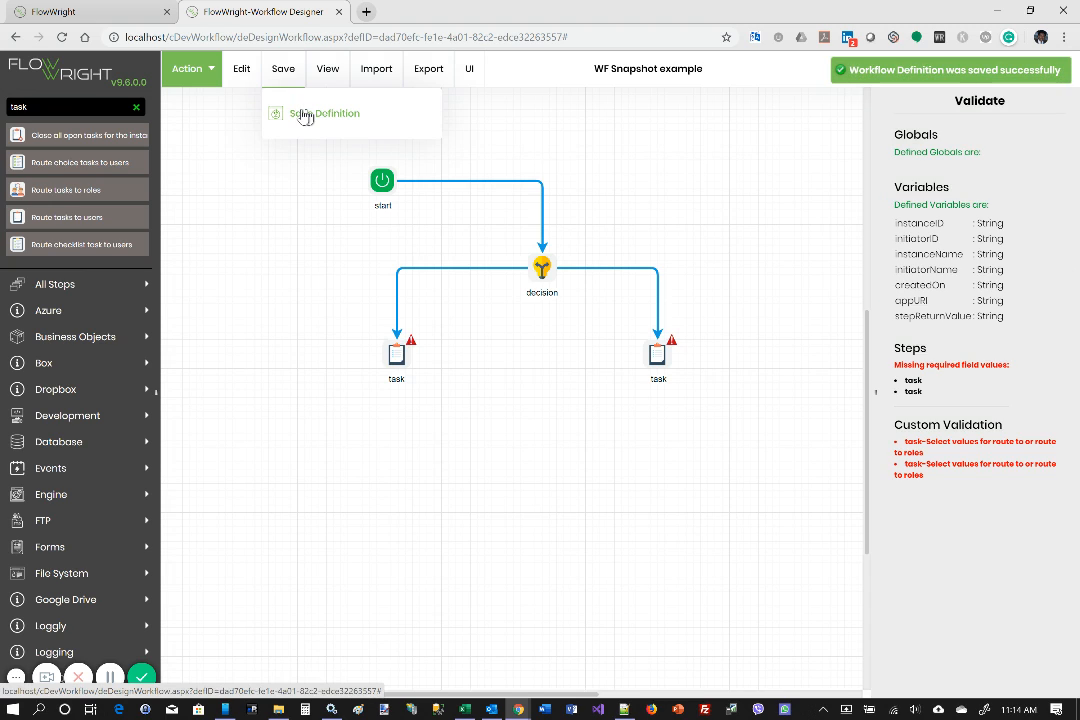
- Open snapshot management for the workflow and check the list of saved snapshots
{"action": "left_click", "coordinate": [190, 69]}
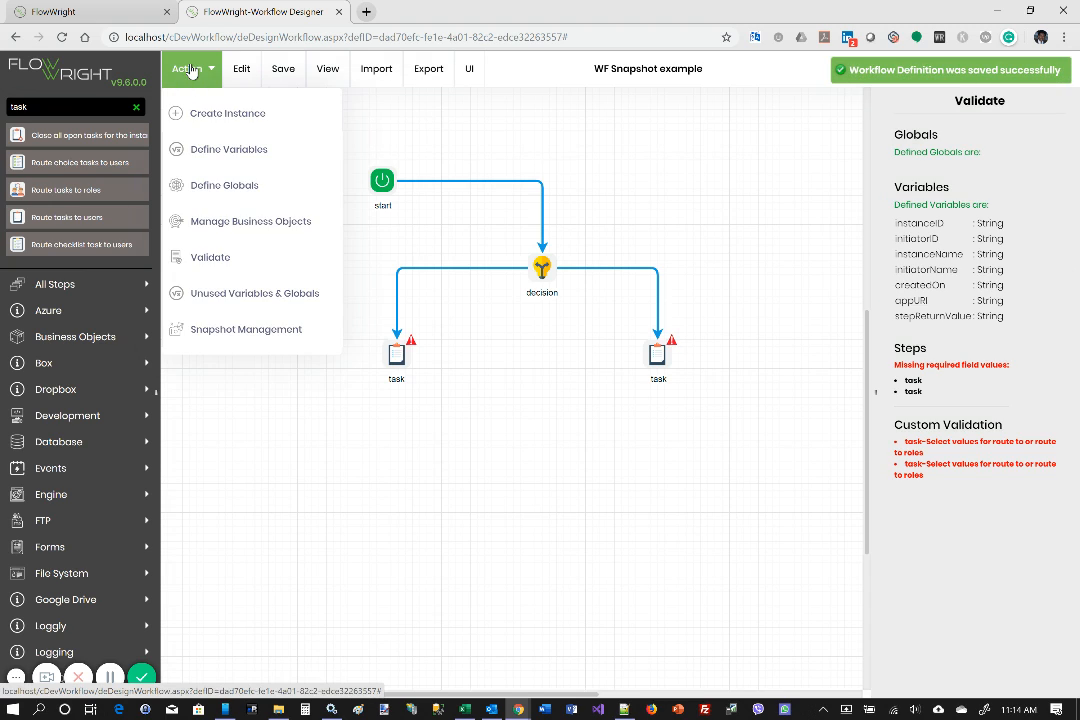
{"action": "left_click", "coordinate": [235, 329]}
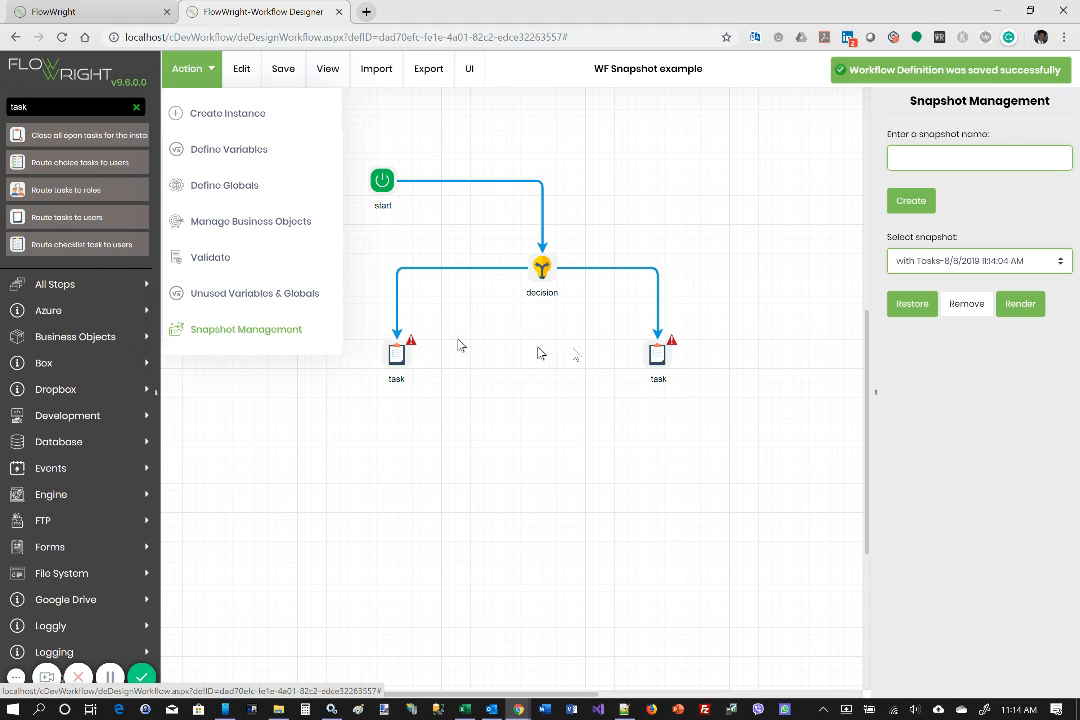
{"action": "left_click", "coordinate": [912, 264]}
{"action": "left_click", "coordinate": [912, 265]}
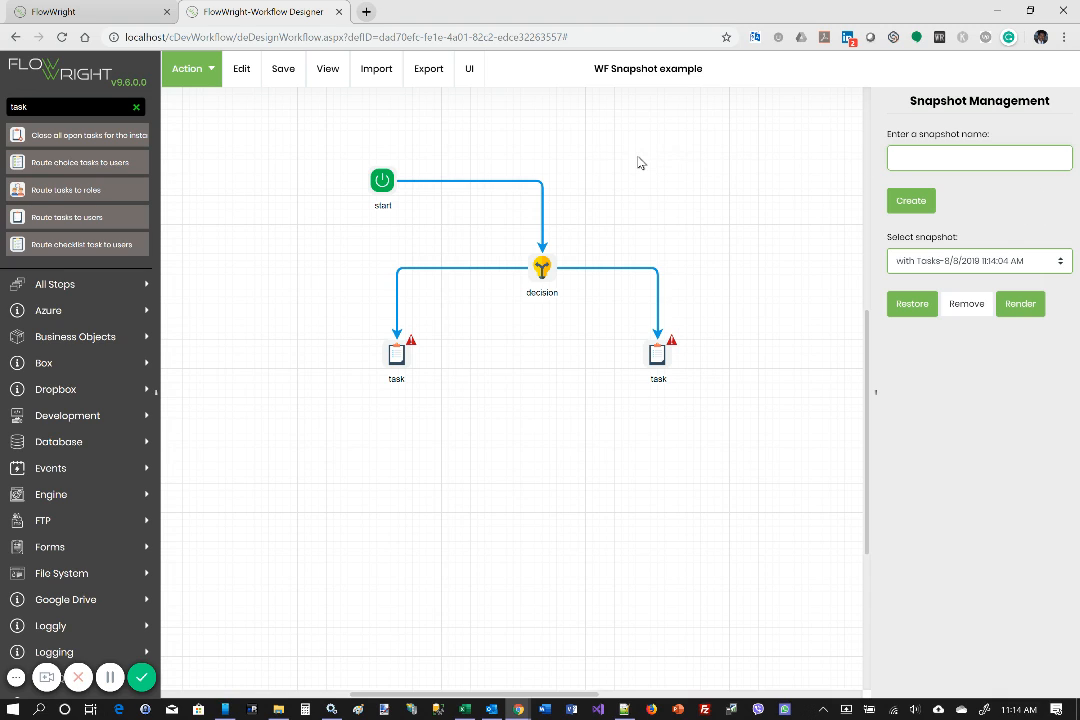
- Close the workflow designer and confirm leaving the page to return to the workflow definitions list
{"action": "left_click", "coordinate": [422, 72]}
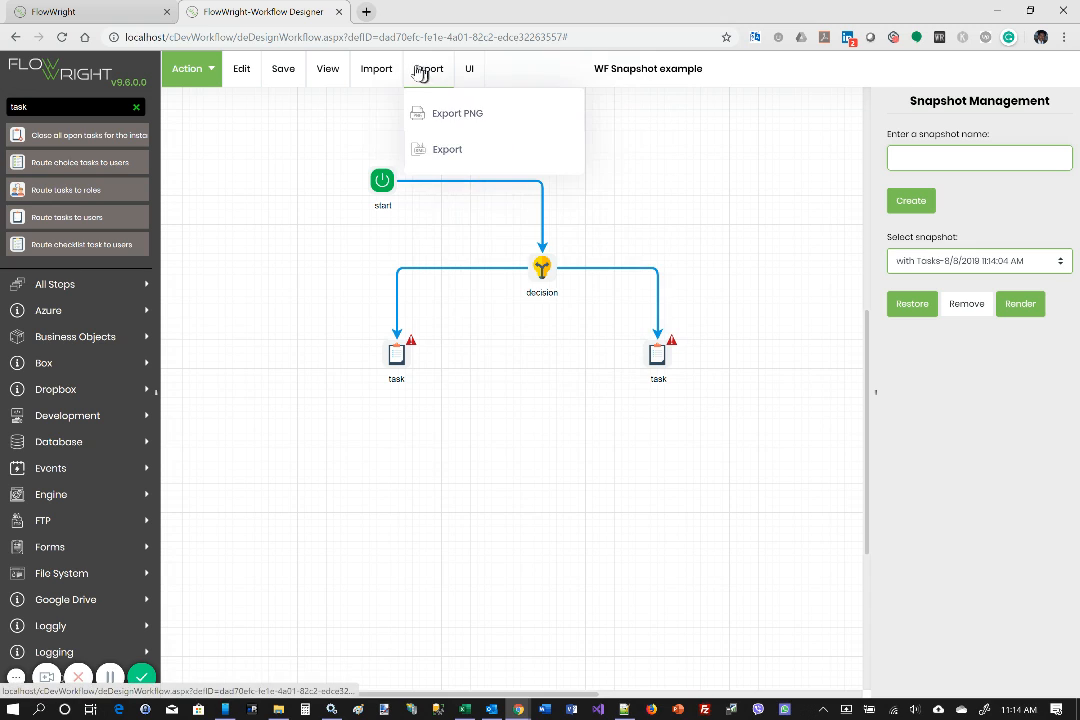
{"action": "left_click", "coordinate": [339, 12]}
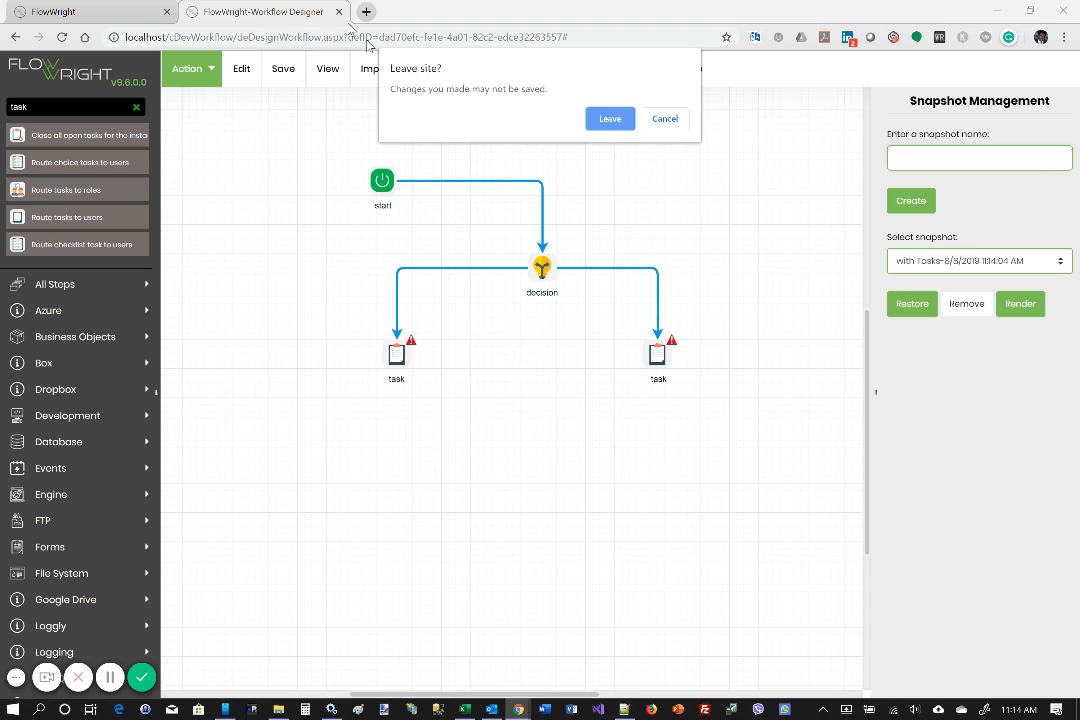
{"action": "left_click", "coordinate": [607, 120]}
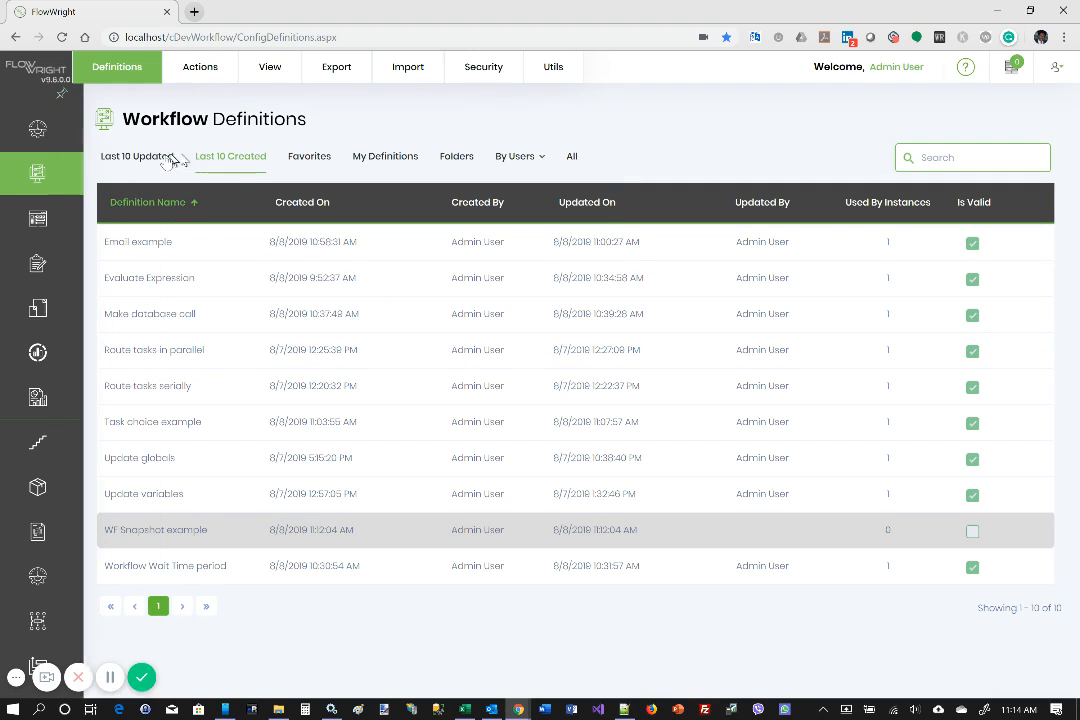
- Show the last 10 updated workflow definitions and sort them by update date, newest first
{"action": "left_click", "coordinate": [139, 161]}
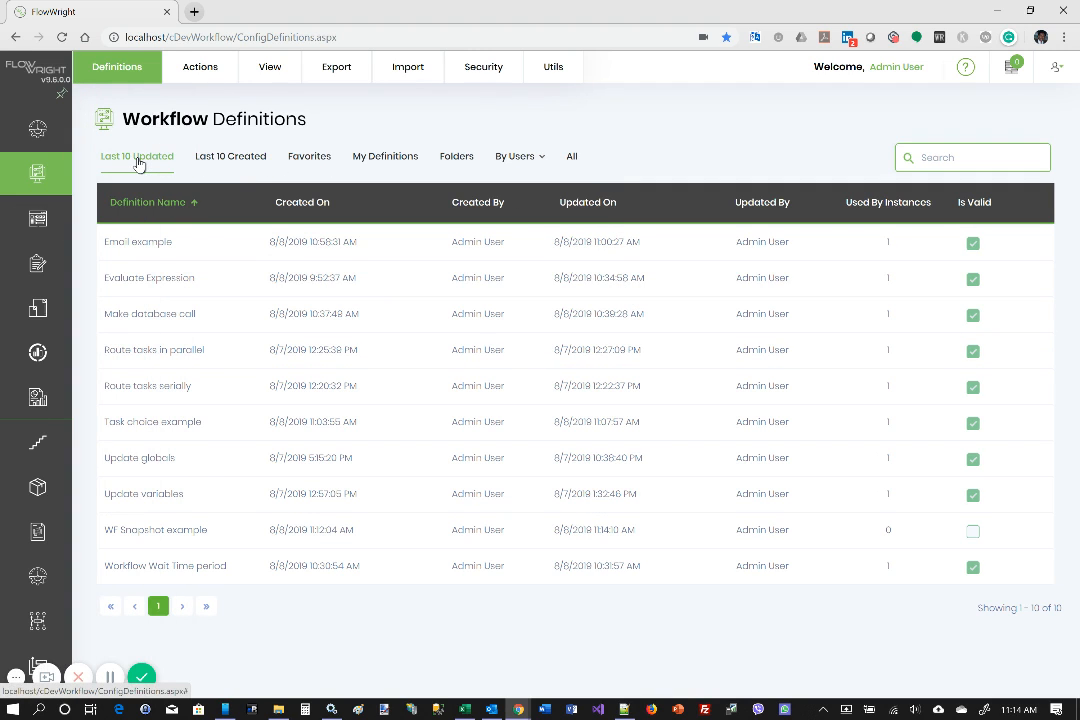
{"action": "mouse_move", "coordinate": [72, 165]}
{"action": "left_click", "coordinate": [121, 178]}
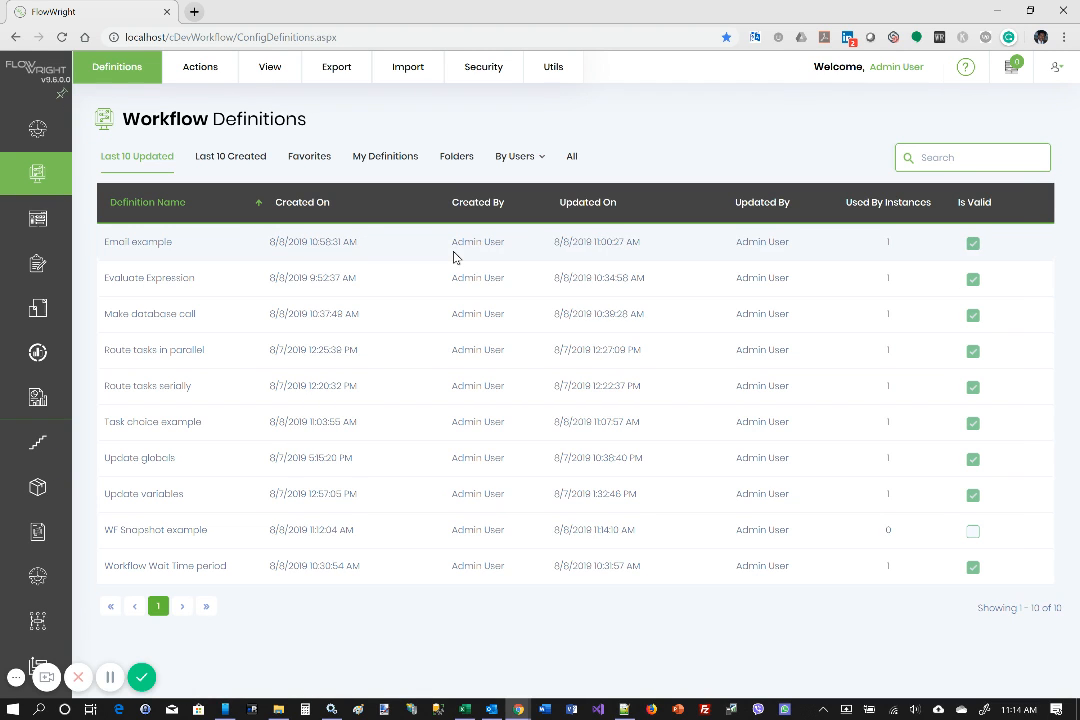
{"action": "left_click", "coordinate": [573, 205]}
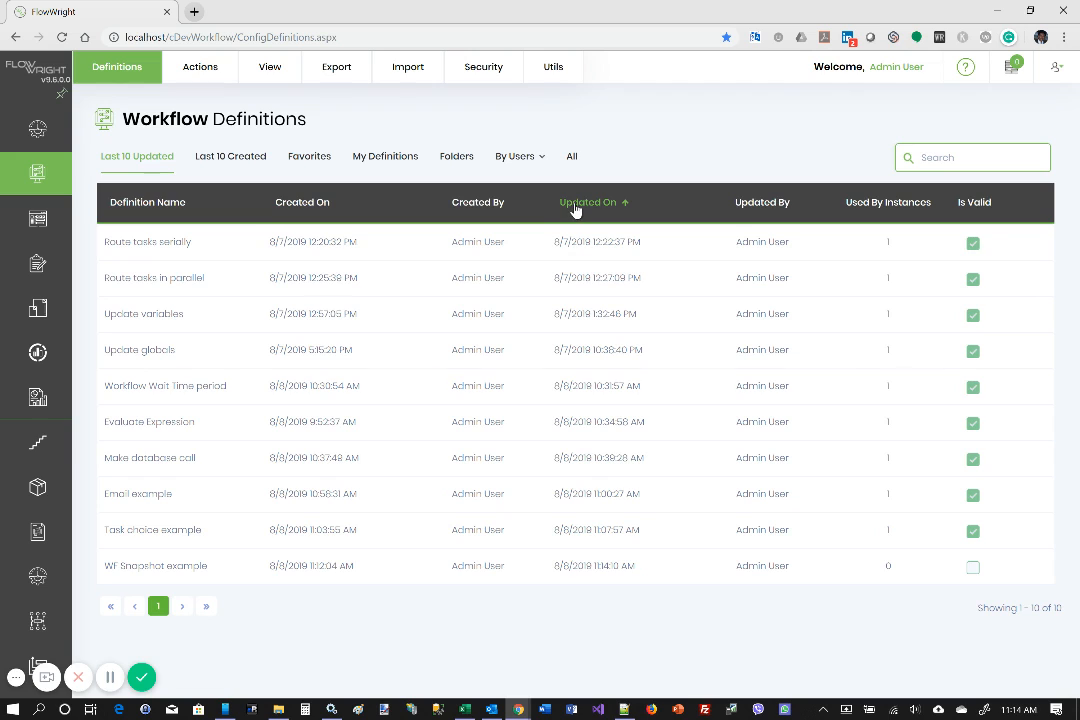
{"action": "left_click", "coordinate": [575, 205]}
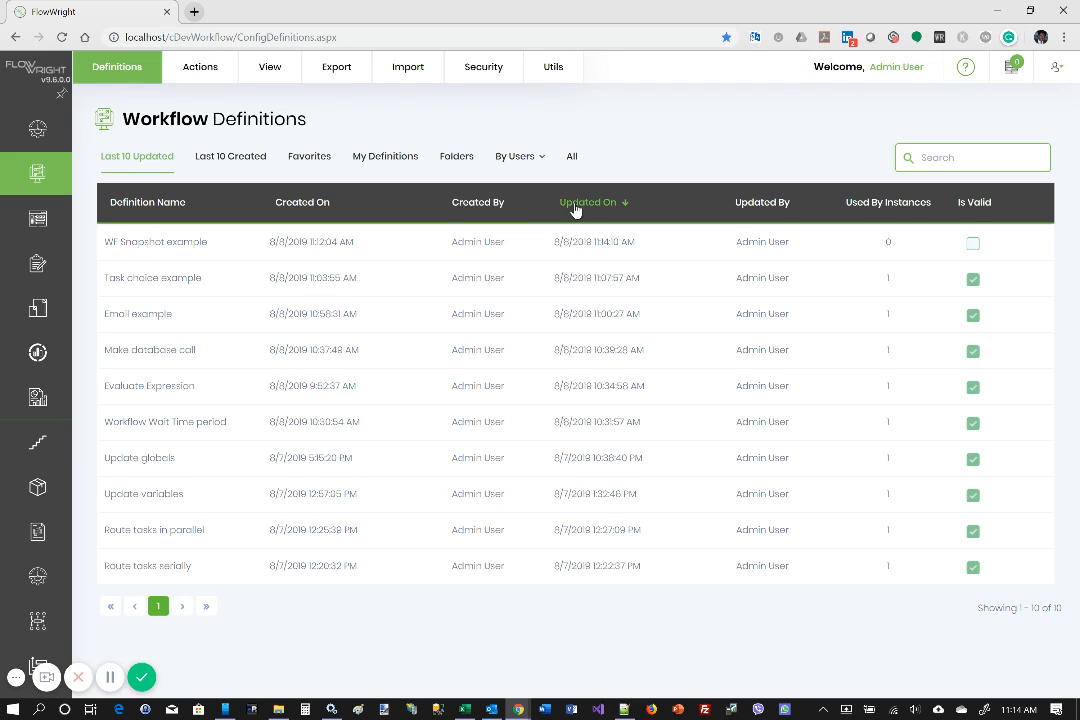
- Open the snapshots page of the "WF Snapshot example" definition
{"action": "left_click", "coordinate": [153, 255]}
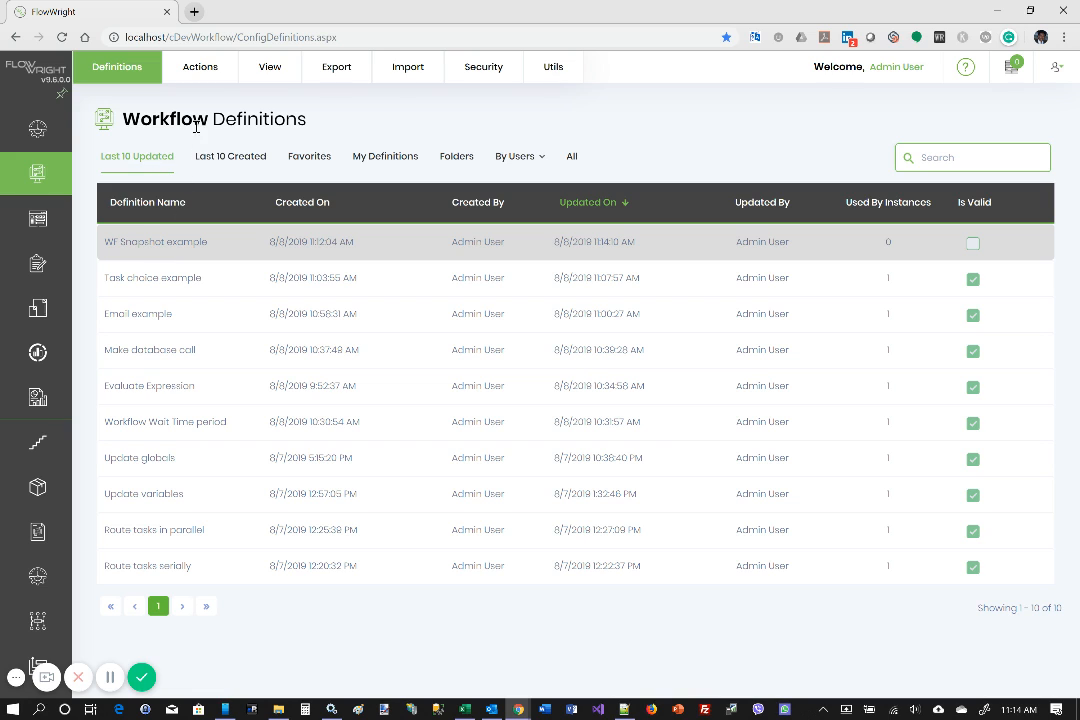
{"action": "left_click", "coordinate": [189, 76]}
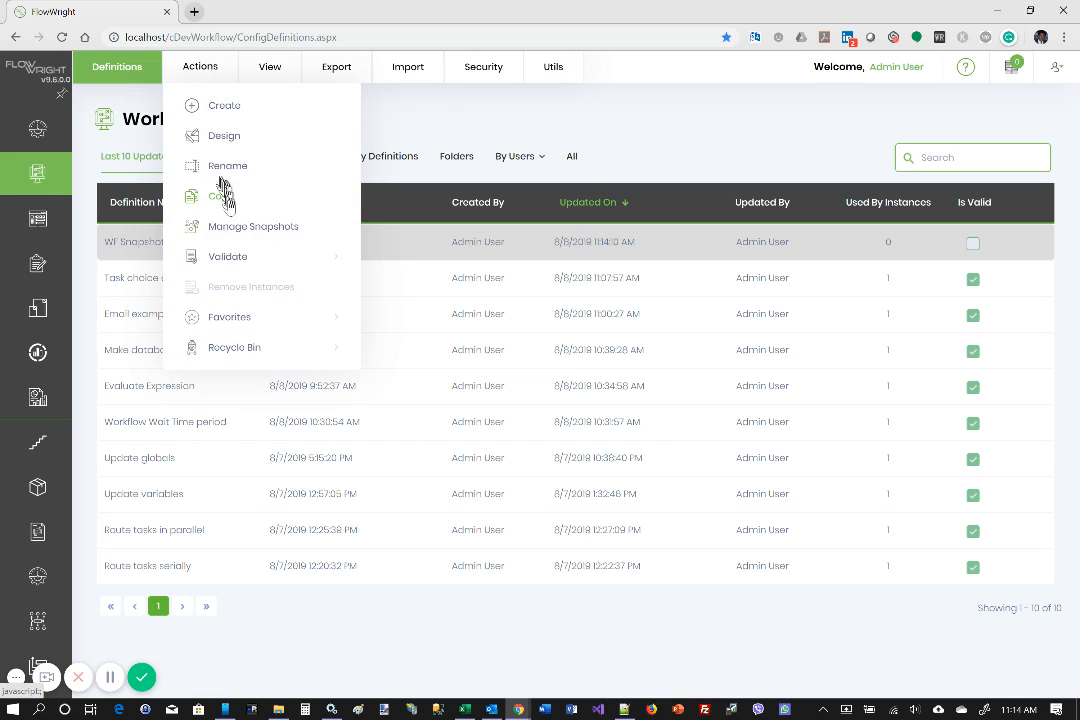
{"action": "left_click", "coordinate": [239, 231]}
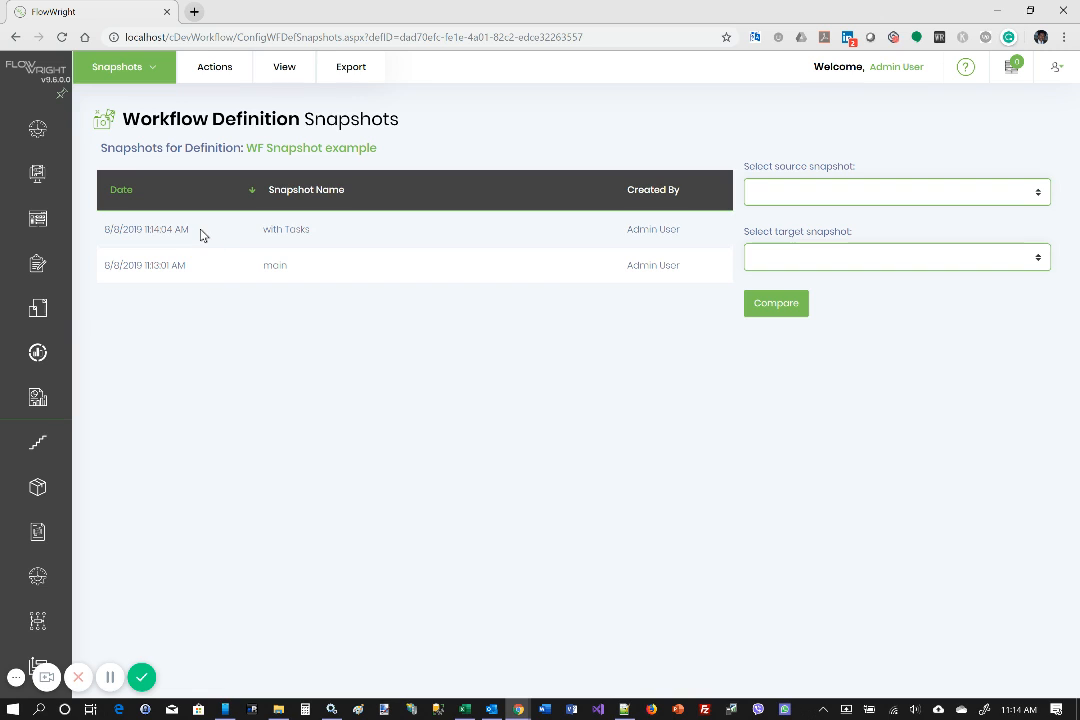
- Select the "with Tasks" snapshot and examine the restore, remove, create definition and export options available for it
{"action": "left_click", "coordinate": [180, 229]}
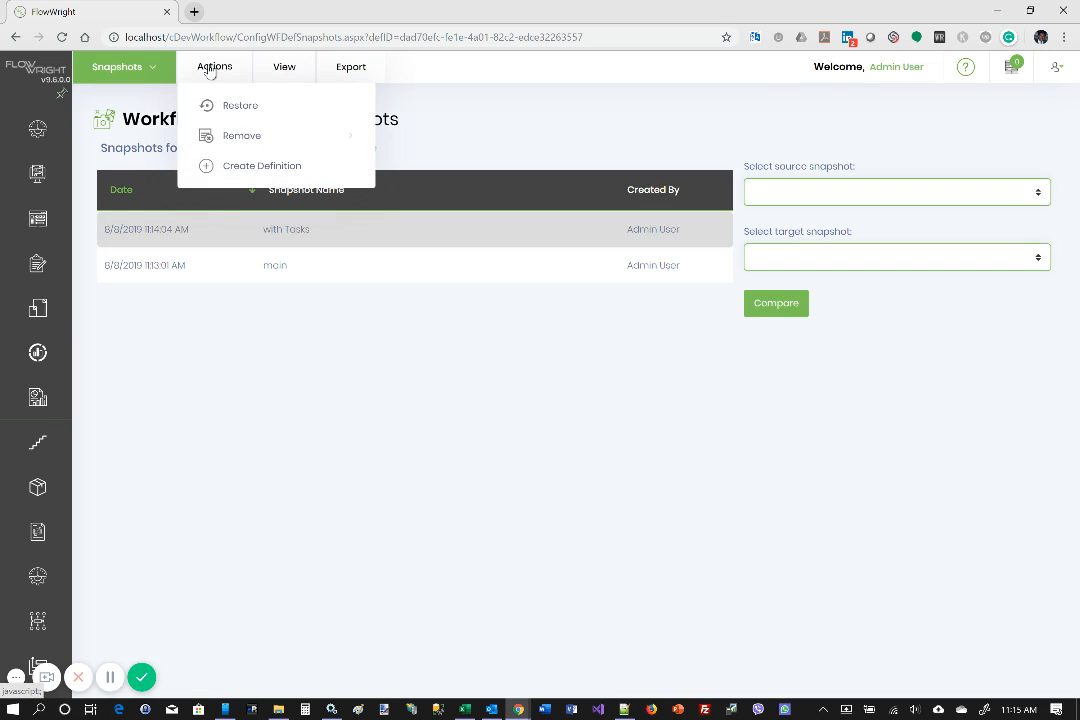
{"action": "mouse_move", "coordinate": [236, 140]}
{"action": "mouse_move", "coordinate": [348, 66]}
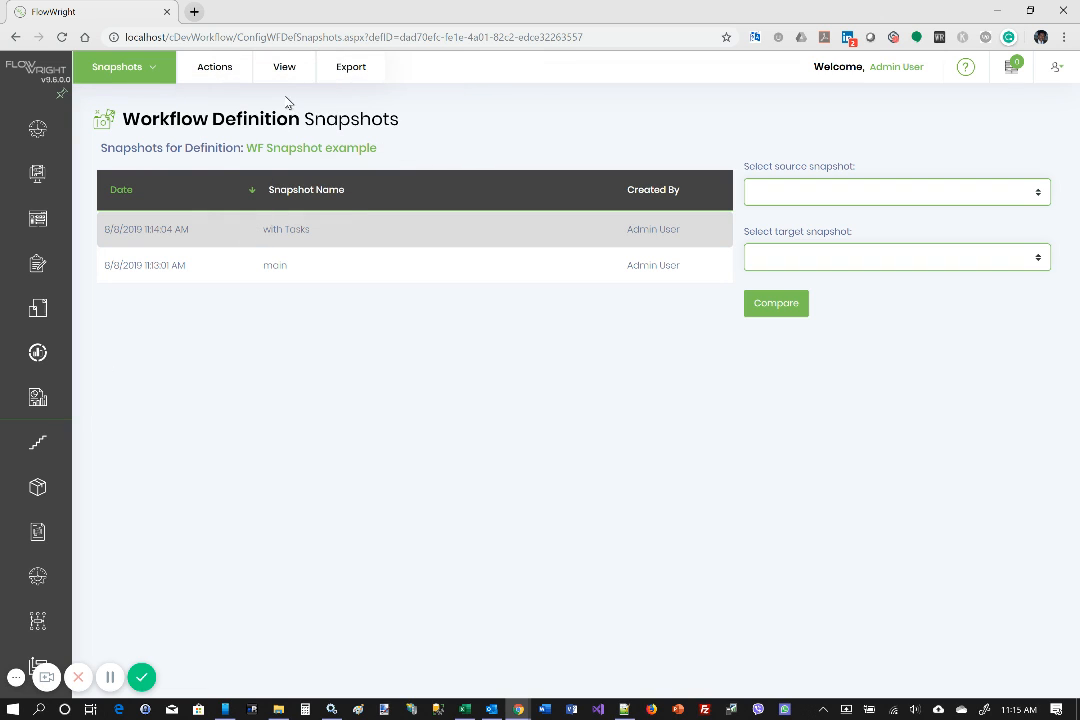
- Render the "main" snapshot's workflow diagram
{"action": "mouse_move", "coordinate": [285, 80]}
{"action": "left_click", "coordinate": [256, 270]}
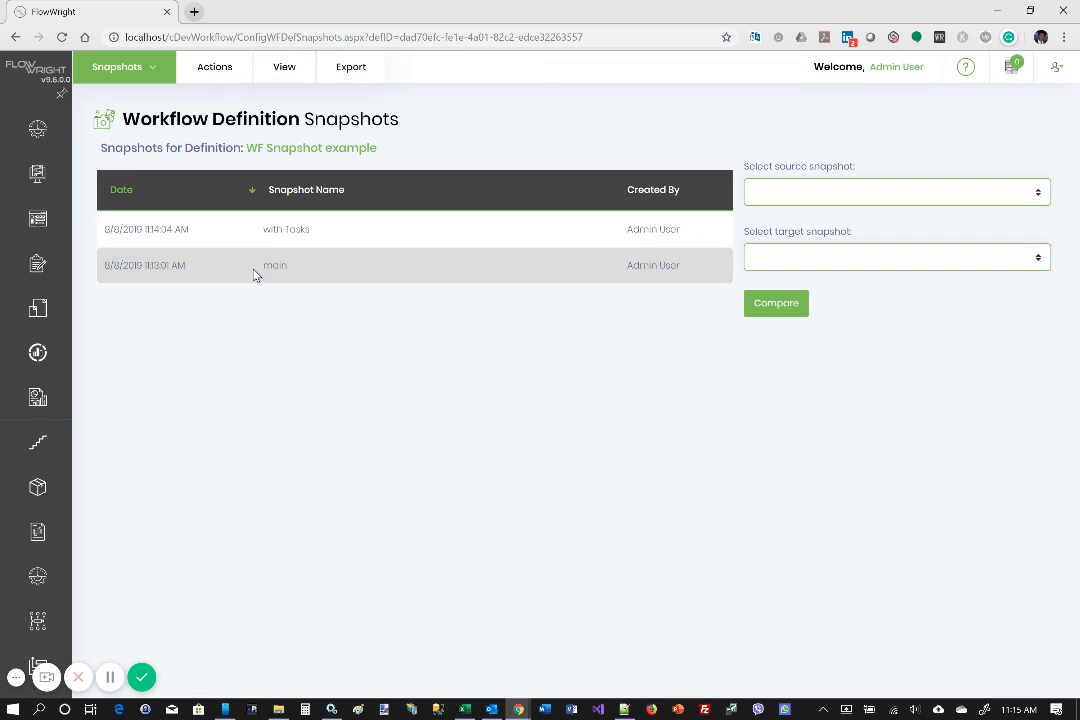
{"action": "left_click", "coordinate": [300, 108]}
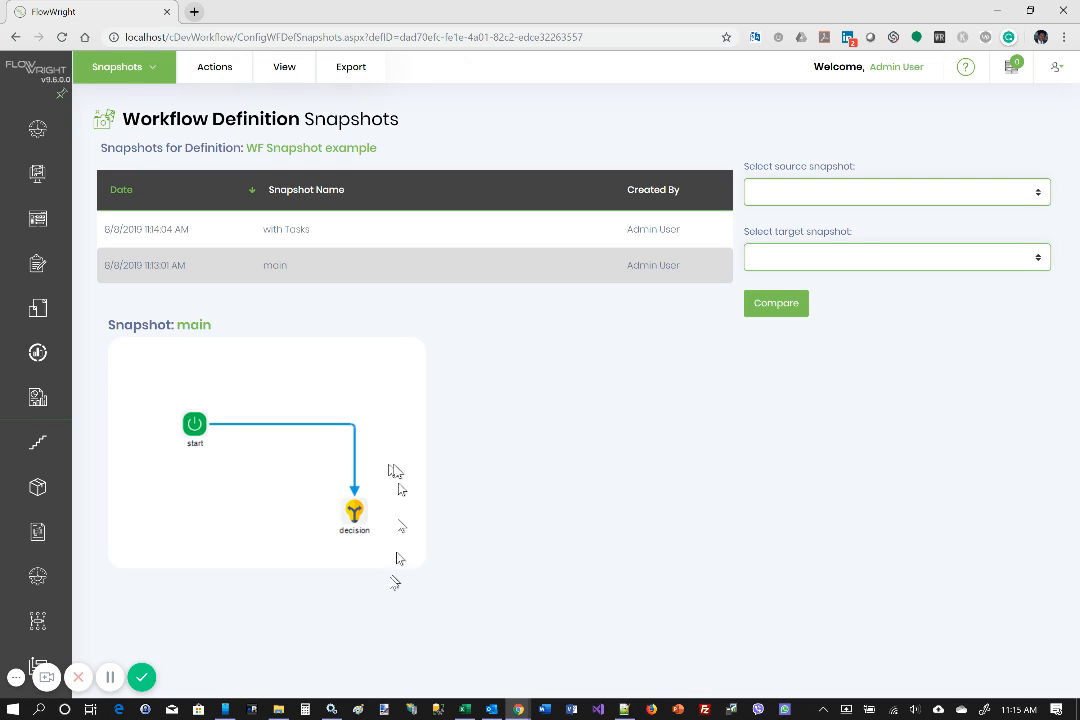
- Render the "with Tasks" snapshot's workflow diagram
{"action": "left_click", "coordinate": [271, 229]}
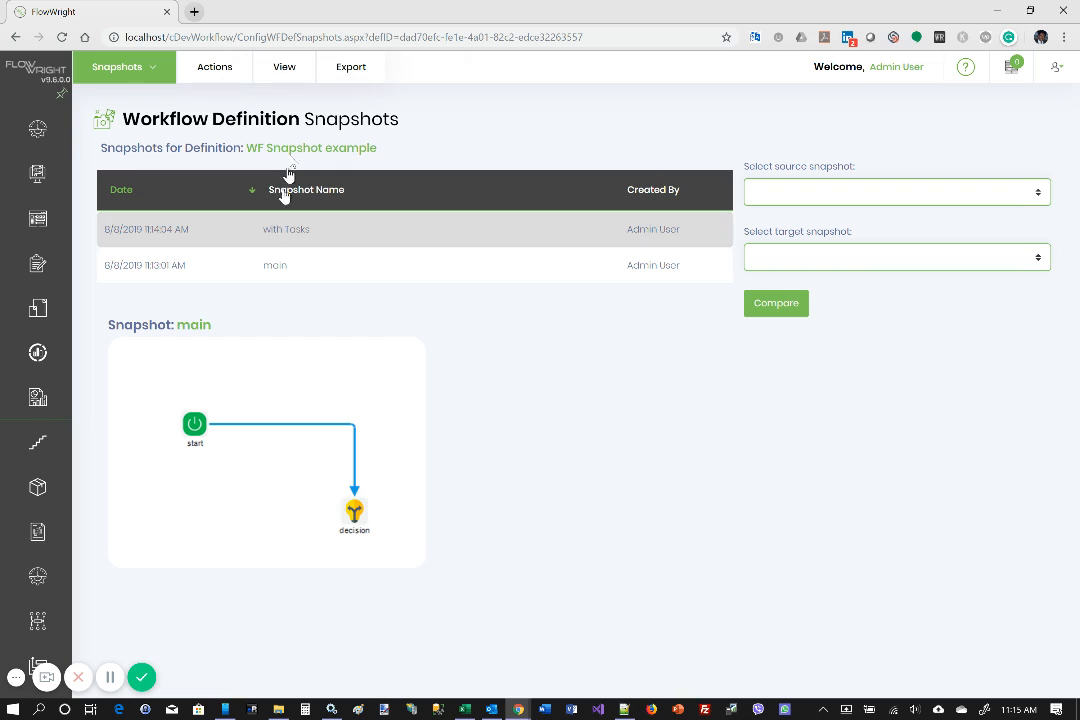
{"action": "mouse_move", "coordinate": [287, 72]}
{"action": "left_click", "coordinate": [298, 105]}
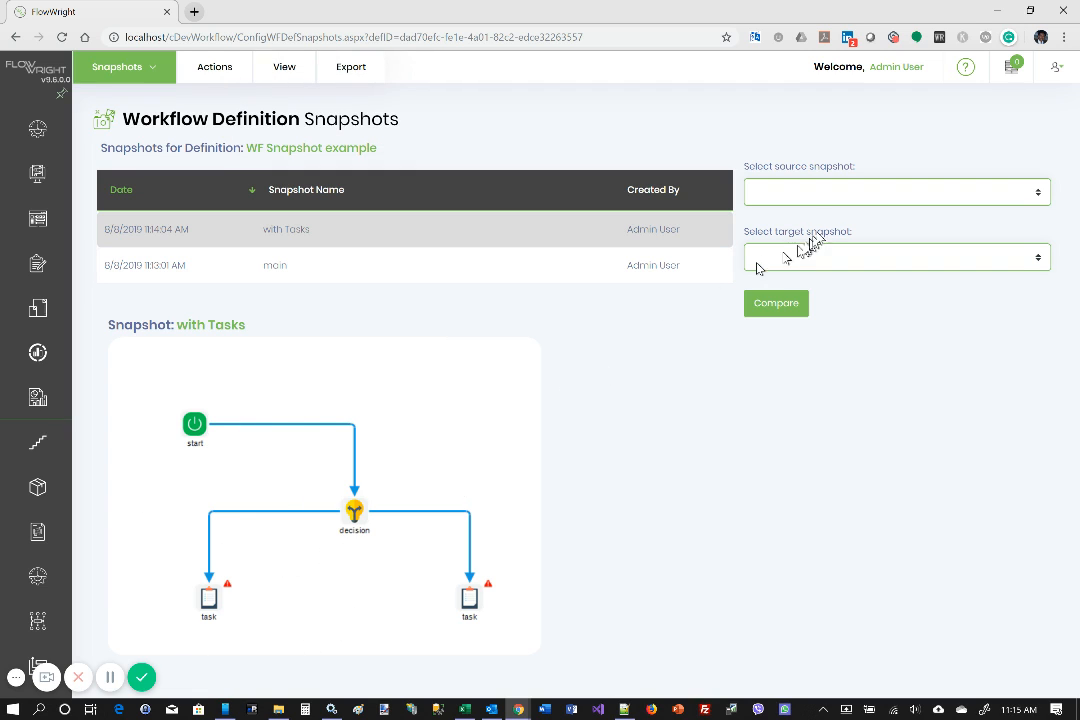
- Compare source snapshot "main" with target snapshot "with Tasks" and examine the differences highlighted in both diagrams
{"action": "left_click", "coordinate": [825, 197]}
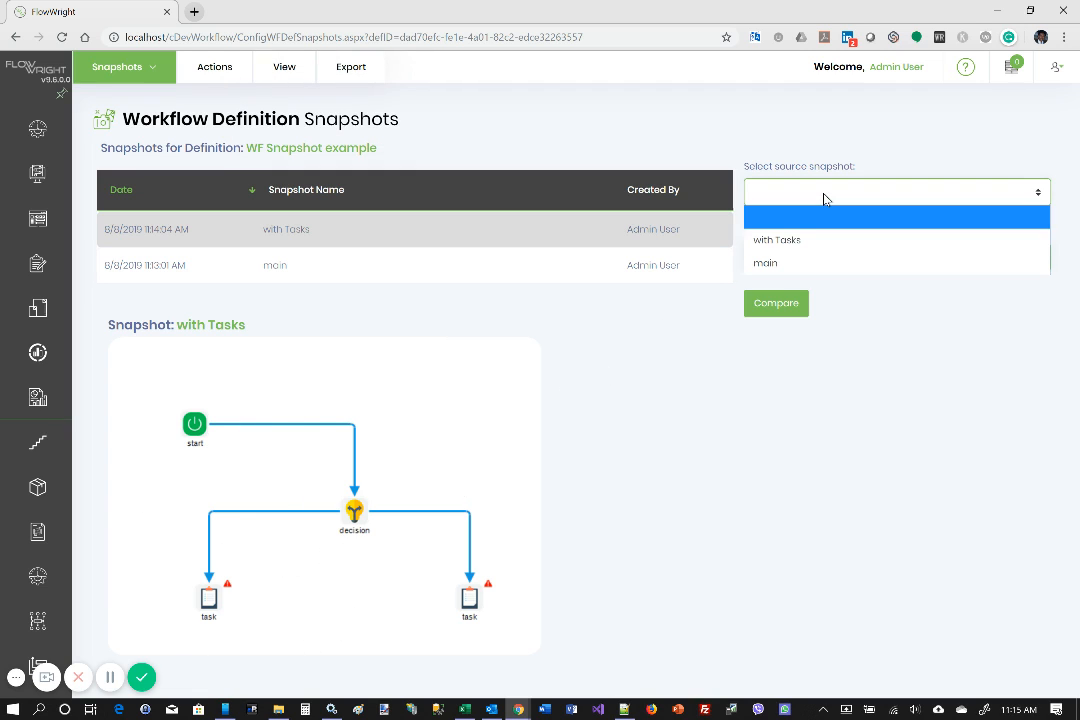
{"action": "left_click", "coordinate": [827, 262]}
{"action": "left_click", "coordinate": [823, 262]}
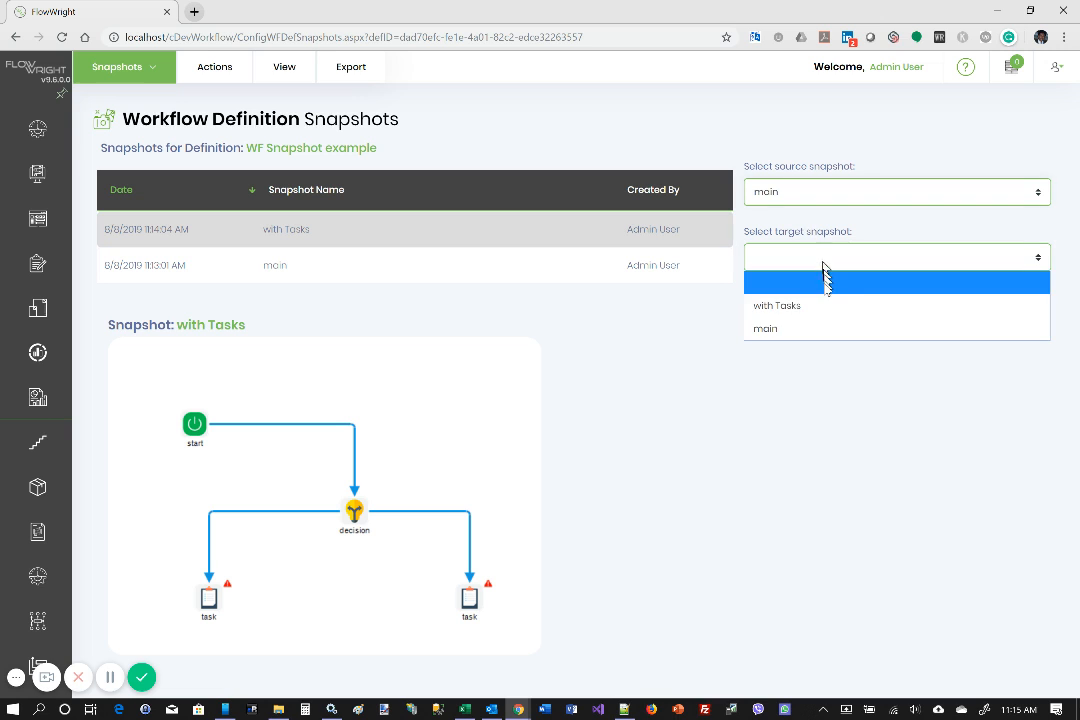
{"action": "left_click", "coordinate": [762, 305]}
{"action": "left_click", "coordinate": [785, 309]}
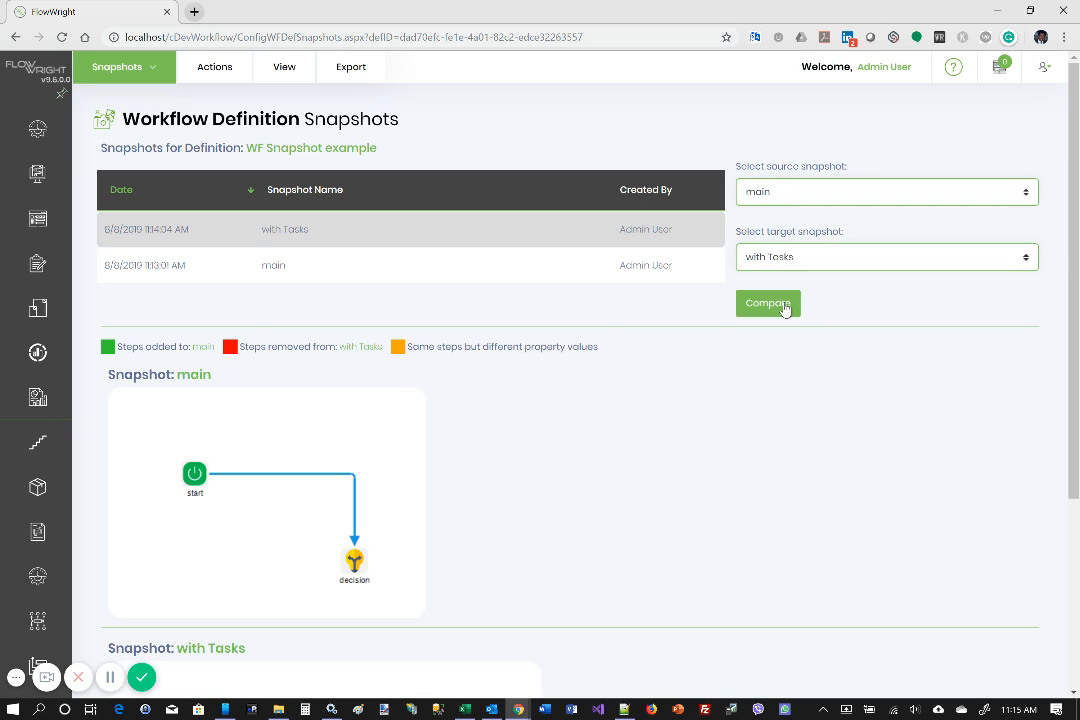
{"action": "scroll", "coordinate": [490, 382], "scroll_direction": "down", "scroll_amount": 3}
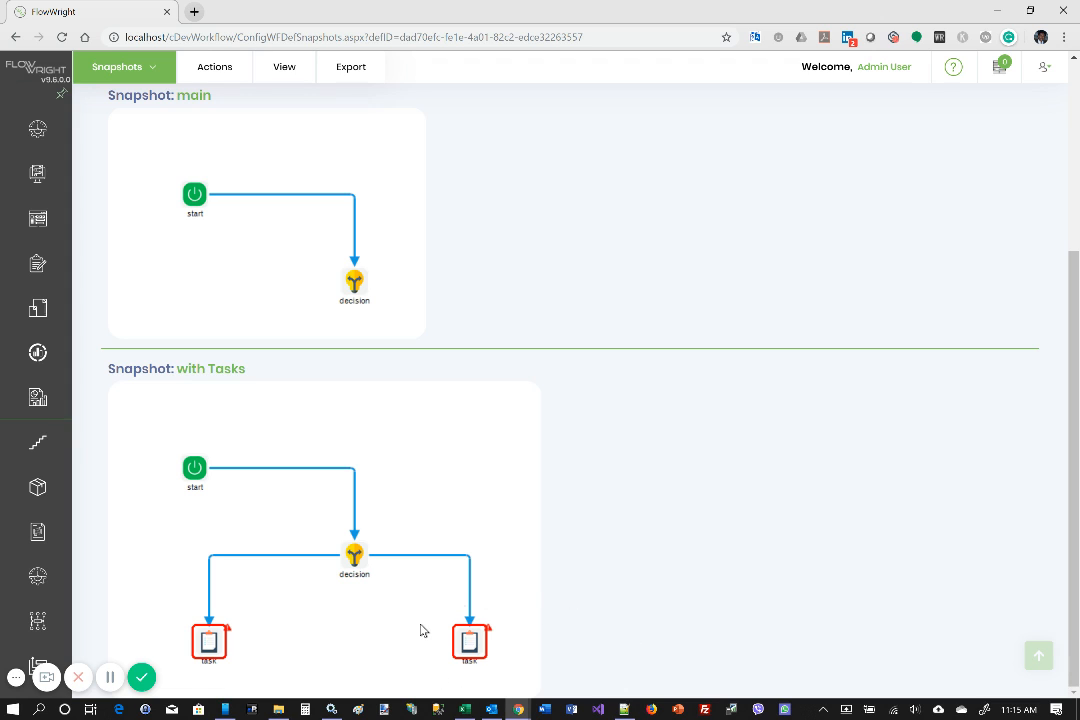
{"action": "scroll", "coordinate": [578, 523], "scroll_direction": "up", "scroll_amount": 3}
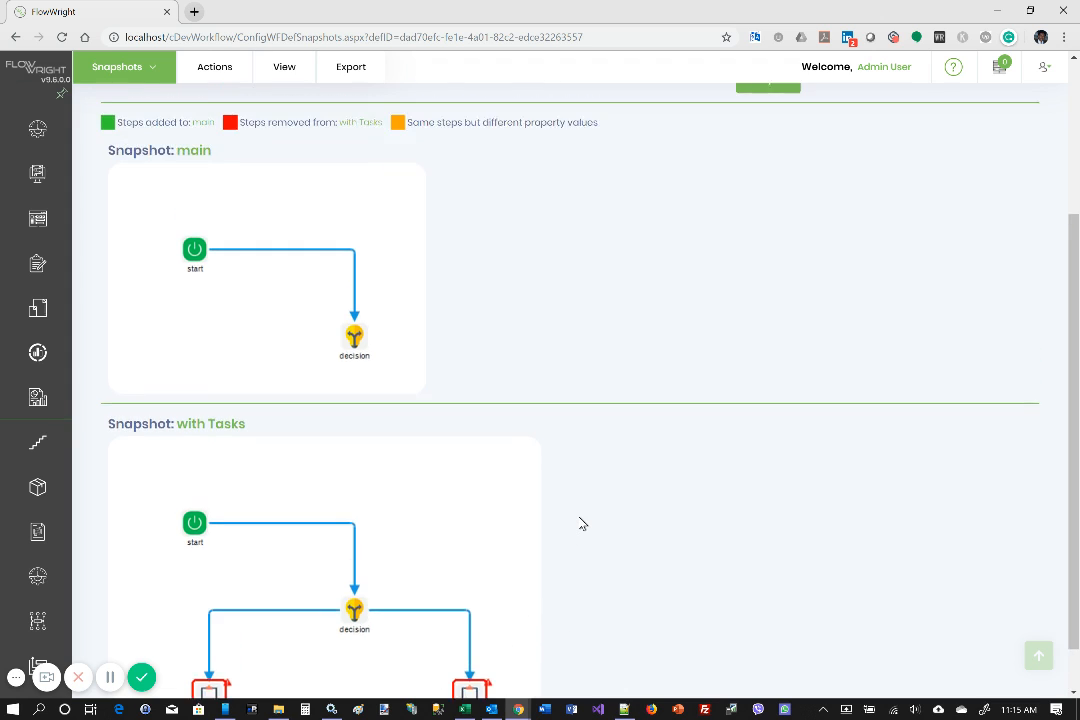
{"action": "scroll", "coordinate": [582, 523], "scroll_direction": "up", "scroll_amount": 3}
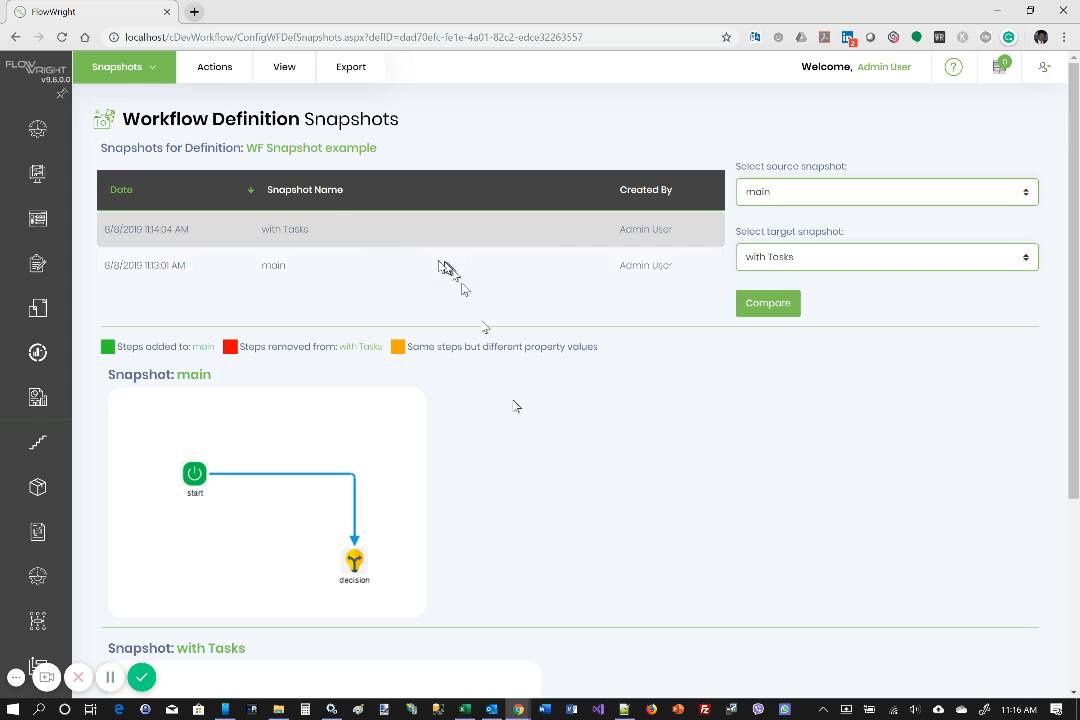
- Show the removal options for the workflow's snapshots
{"action": "left_click", "coordinate": [214, 70]}
{"action": "mouse_move", "coordinate": [243, 147]}
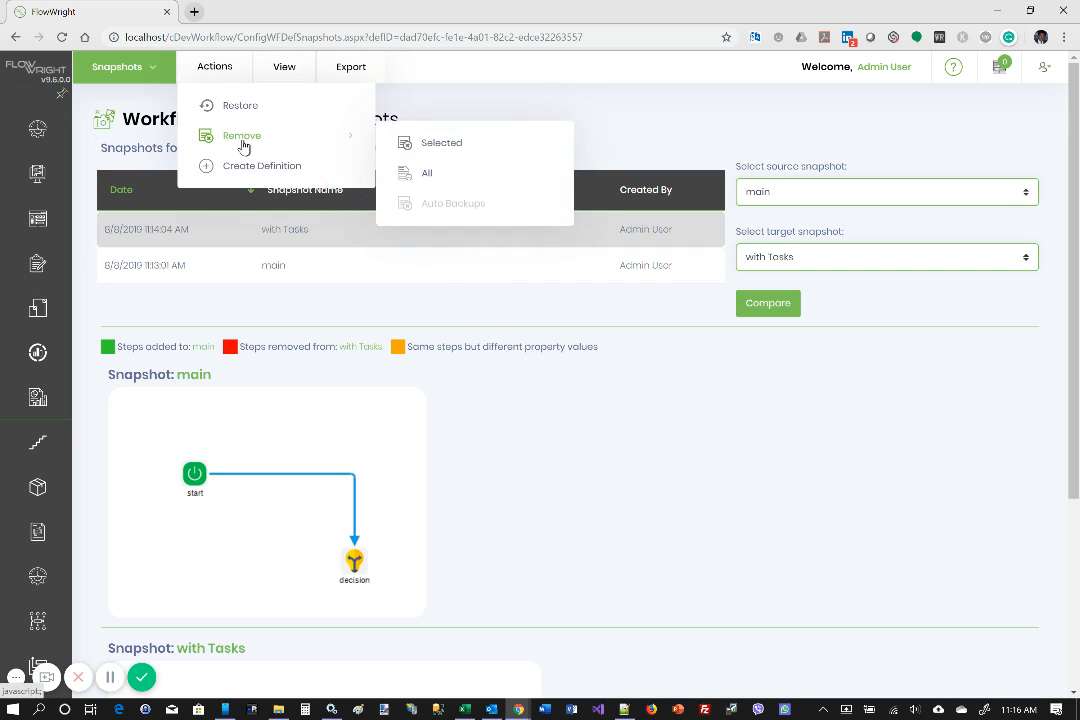